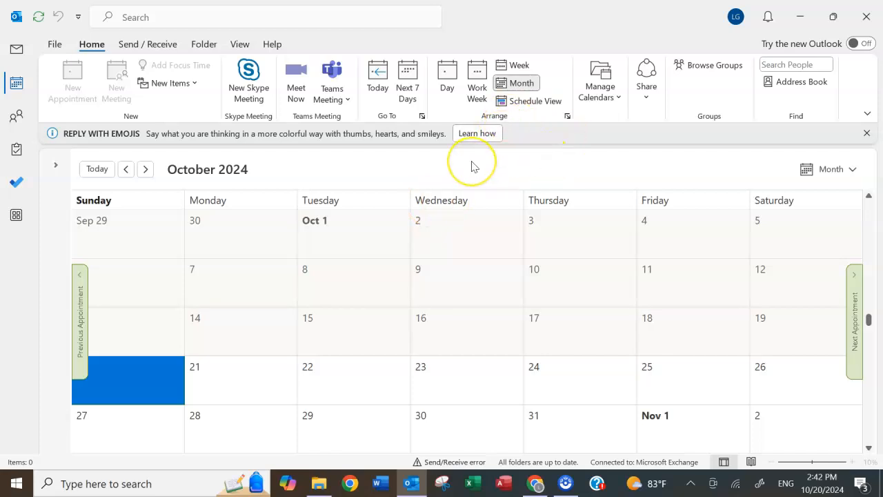
- Pin the calendar navigation pane open and dismiss the Reply with Emojis notice
{"action": "left_click", "coordinate": [58, 165]}
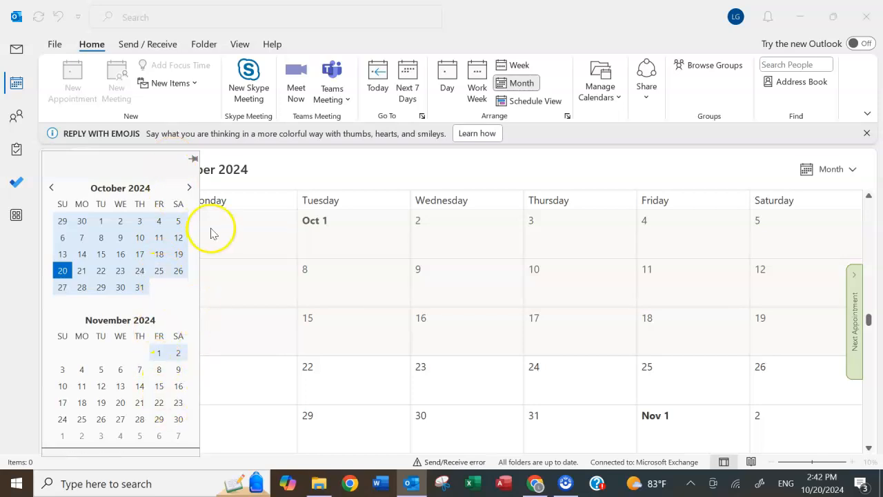
{"action": "left_click", "coordinate": [192, 159]}
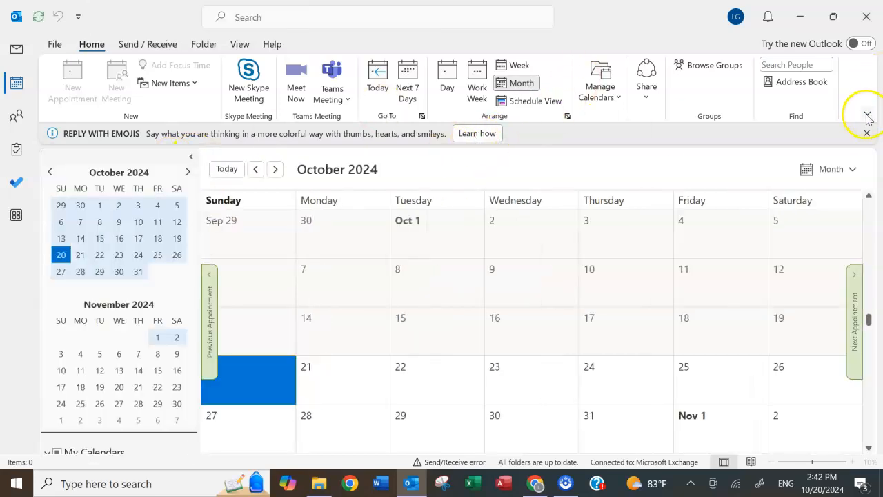
{"action": "left_click", "coordinate": [867, 132]}
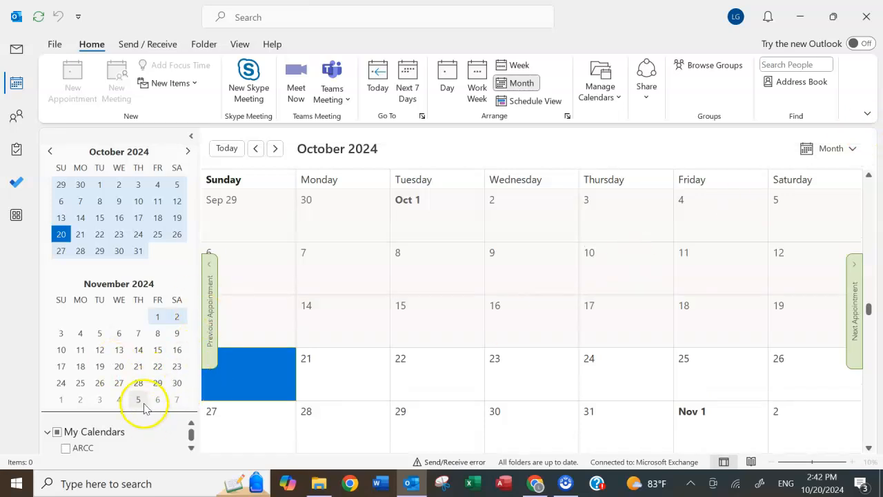
- Set the color of the Birthdays calendar to Light Teal
{"action": "scroll", "coordinate": [102, 439], "scroll_direction": "down", "scroll_amount": 1}
{"action": "left_click", "coordinate": [107, 434]}
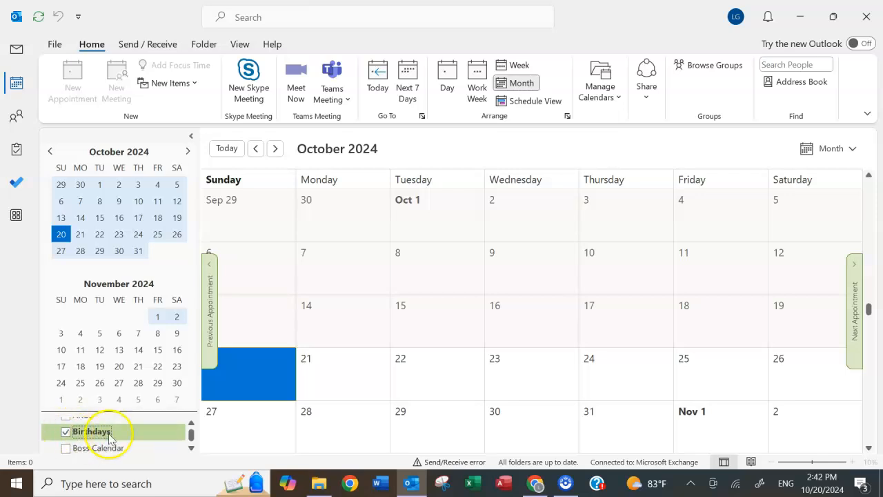
{"action": "right_click", "coordinate": [108, 439]}
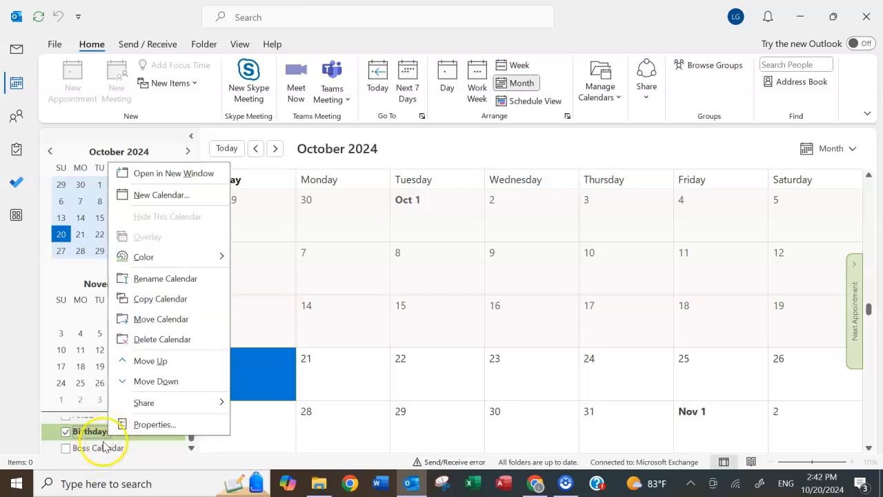
{"action": "mouse_move", "coordinate": [191, 256]}
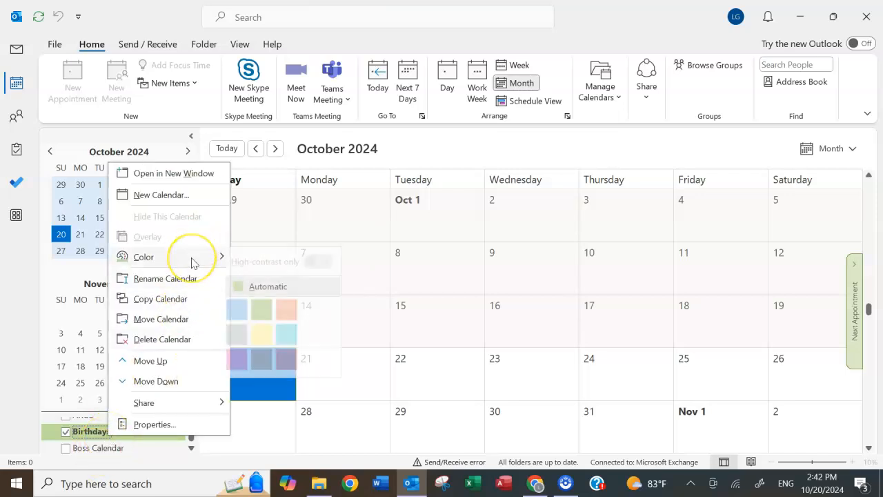
{"action": "left_click", "coordinate": [292, 336]}
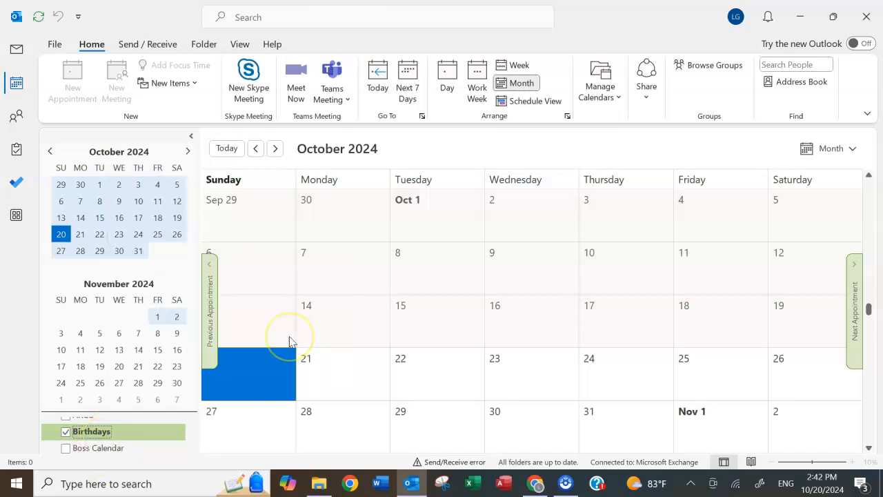
- Change the color of the Birthdays calendar to pink
{"action": "right_click", "coordinate": [114, 436]}
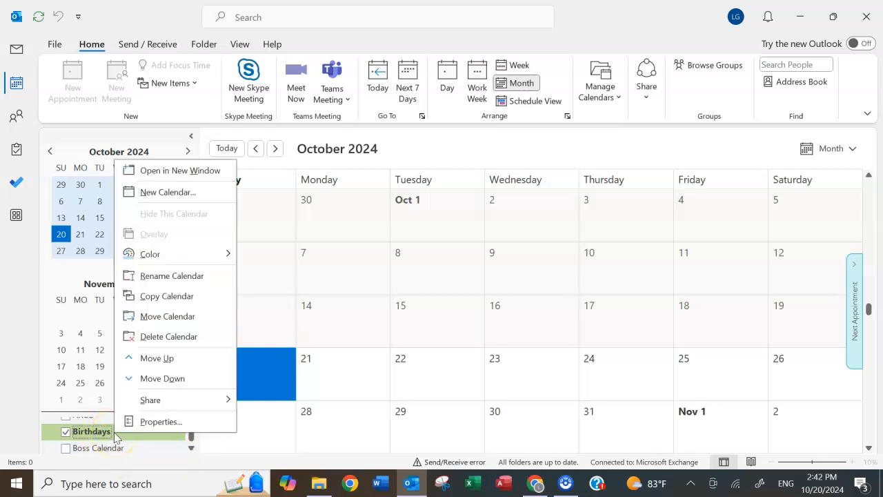
{"action": "mouse_move", "coordinate": [196, 253]}
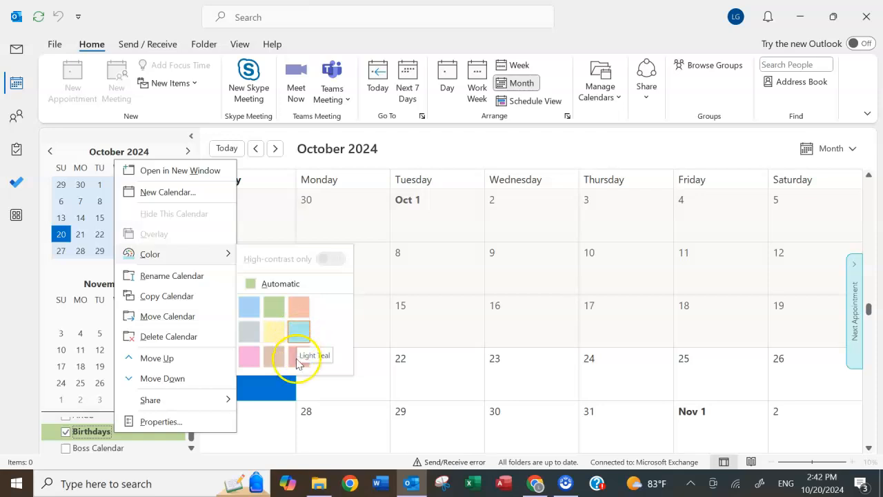
{"action": "left_click", "coordinate": [245, 357]}
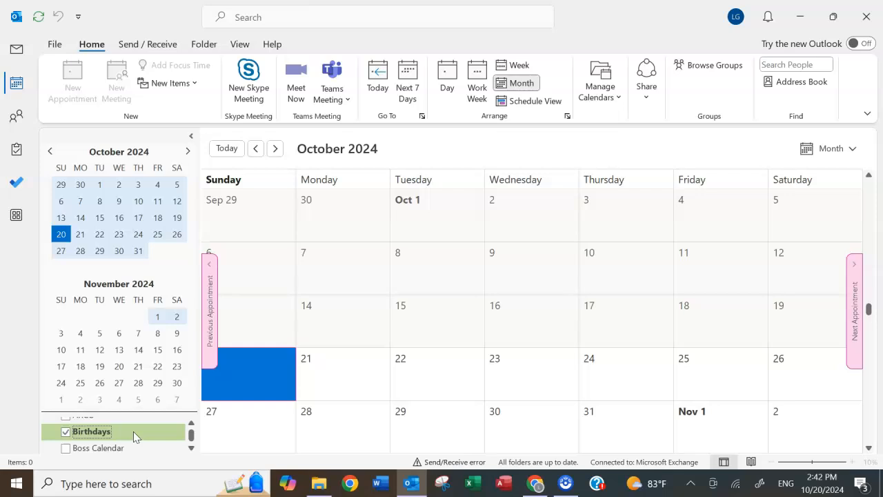
- Close the account's default calendar and display the Birthdays calendar side by side with Boss Calendar
{"action": "left_click", "coordinate": [66, 431]}
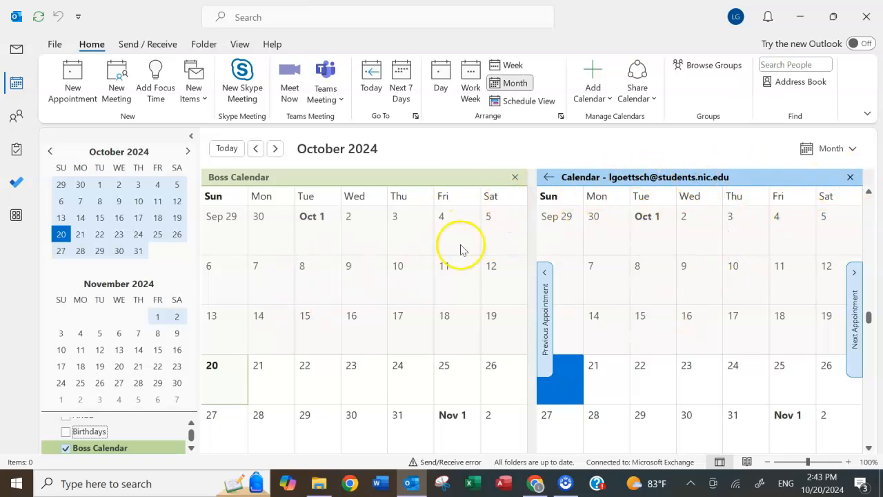
{"action": "left_click", "coordinate": [850, 178]}
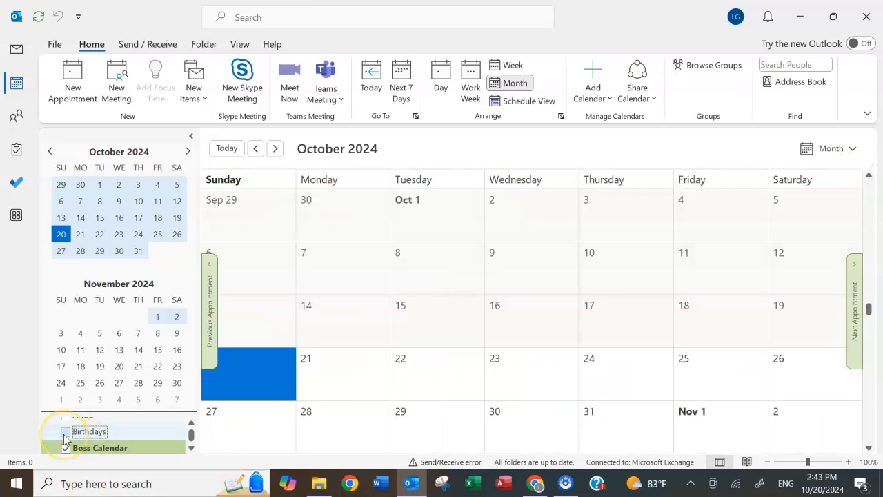
{"action": "left_click", "coordinate": [66, 432]}
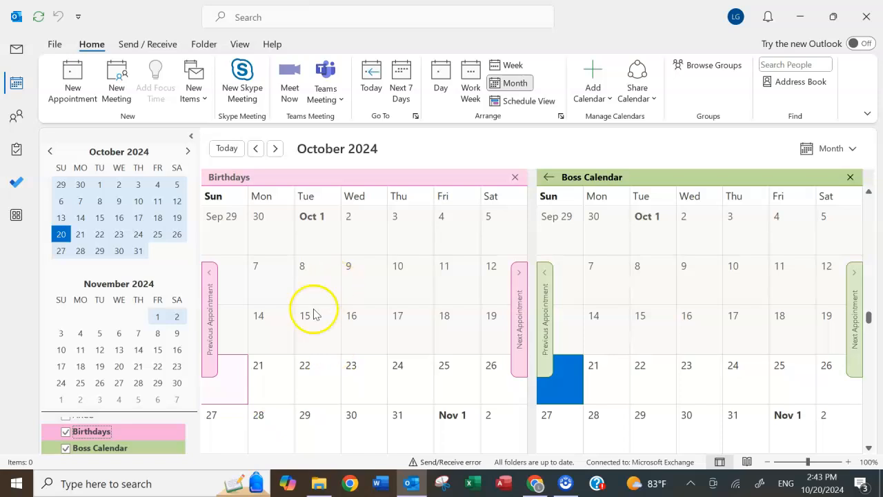
{"action": "left_click", "coordinate": [608, 100]}
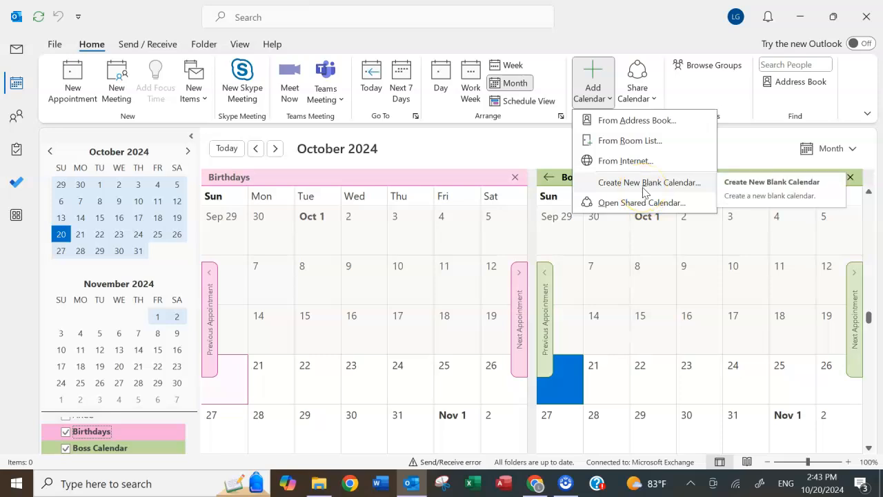
{"action": "left_click", "coordinate": [484, 157]}
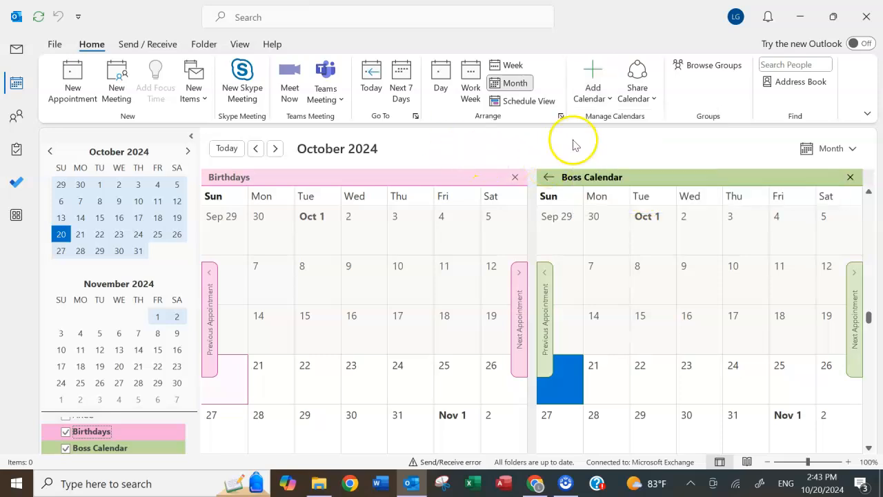
- Examine Boss Calendar's sharing permissions and the dialog for adding users, and cancel both without adding anyone
{"action": "left_click", "coordinate": [643, 93]}
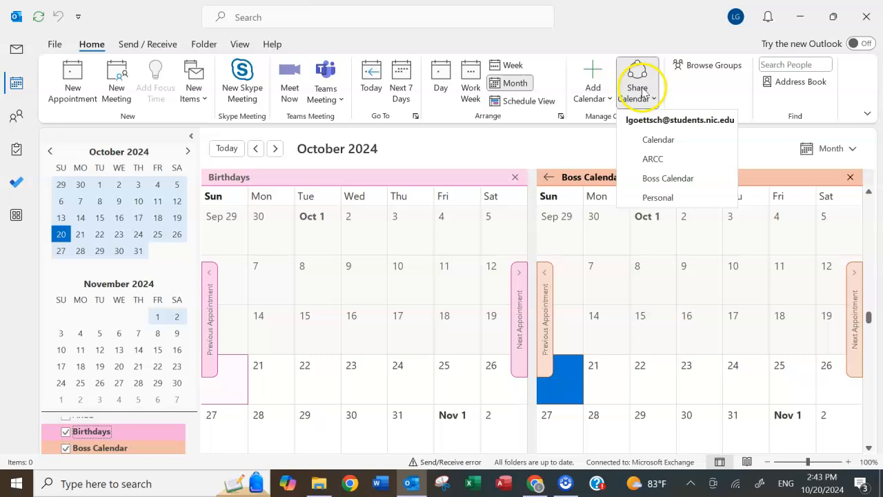
{"action": "left_click", "coordinate": [659, 182]}
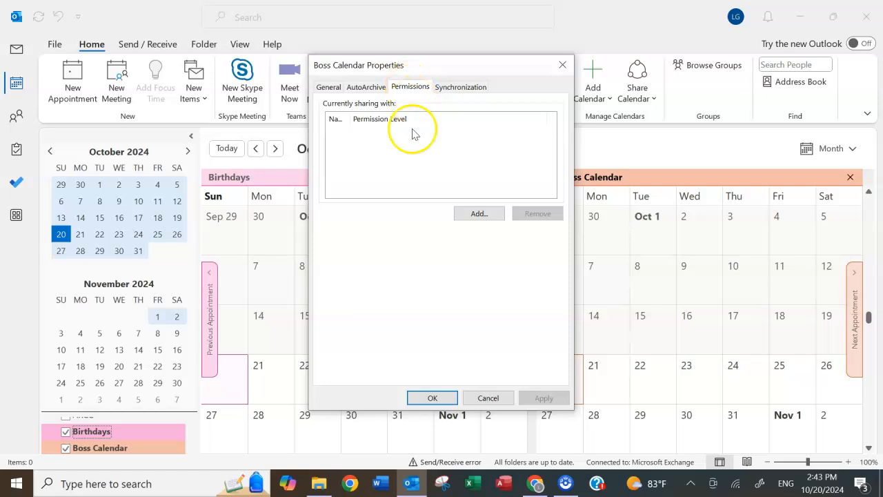
{"action": "left_click", "coordinate": [481, 214]}
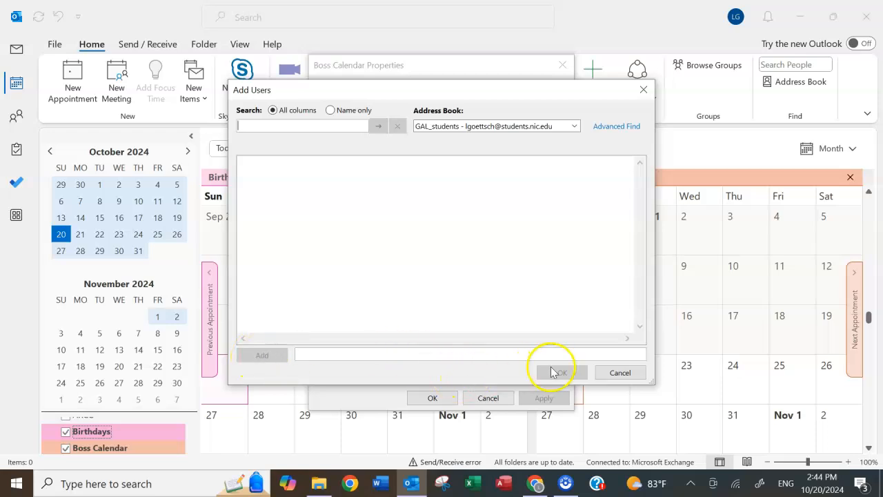
{"action": "left_click", "coordinate": [621, 373]}
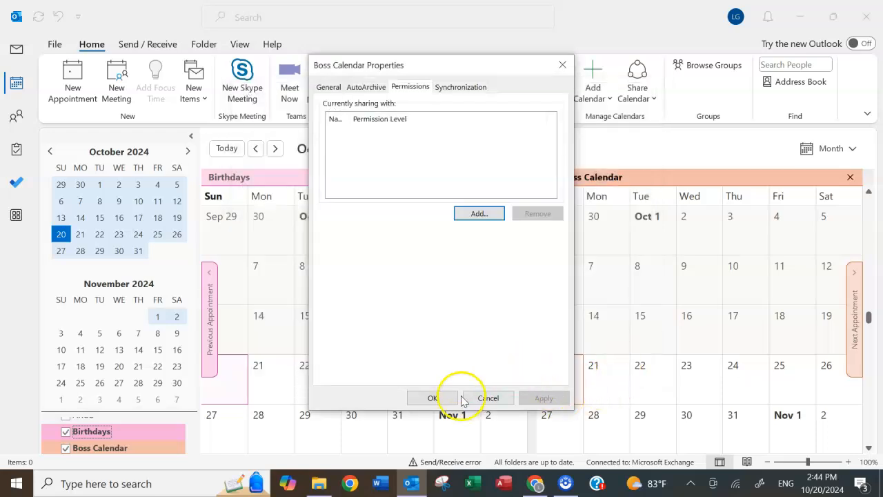
{"action": "left_click", "coordinate": [491, 398]}
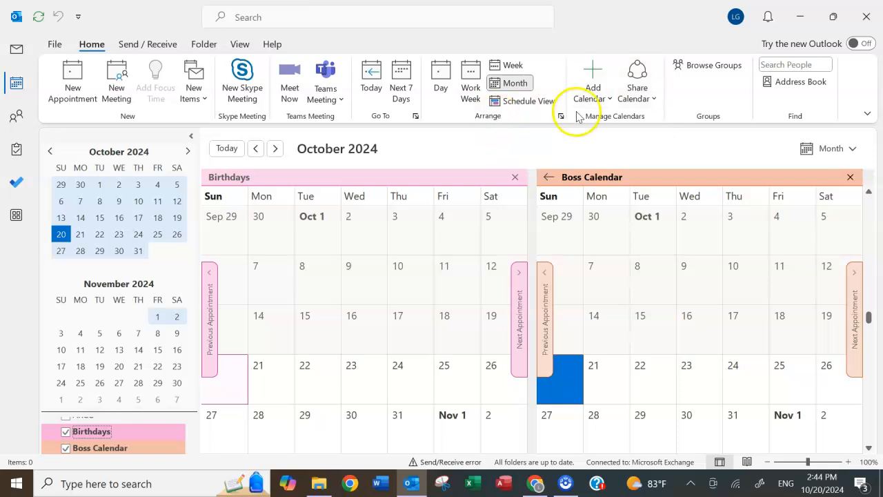
- Display the United States holidays calendar alongside Birthdays and Boss Calendar
{"action": "left_click", "coordinate": [604, 102]}
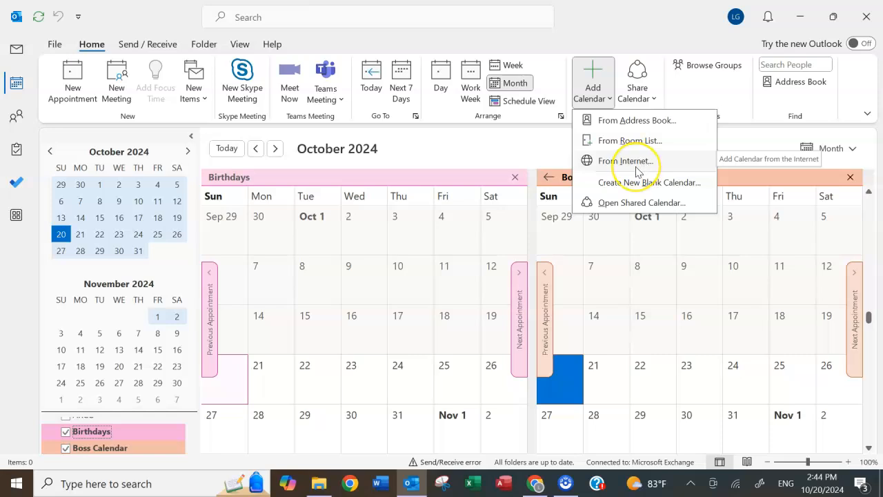
{"action": "scroll", "coordinate": [69, 448], "scroll_direction": "up", "scroll_amount": 2}
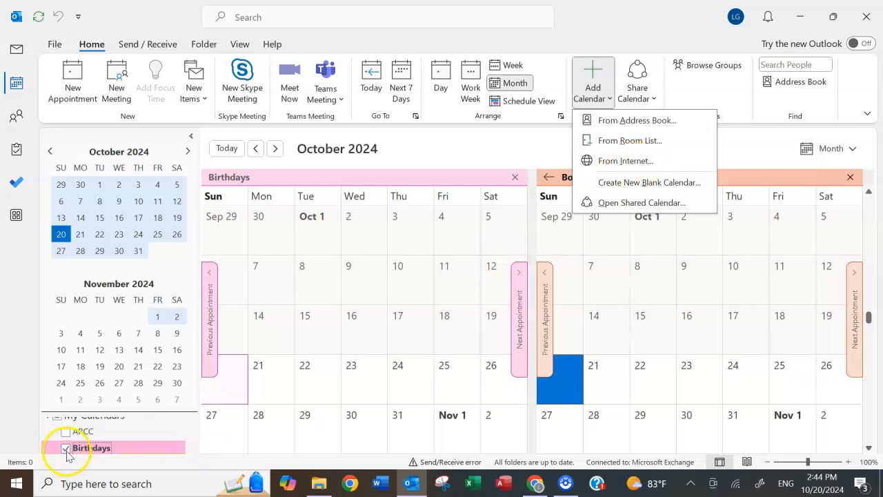
{"action": "scroll", "coordinate": [138, 433], "scroll_direction": "down", "scroll_amount": 3}
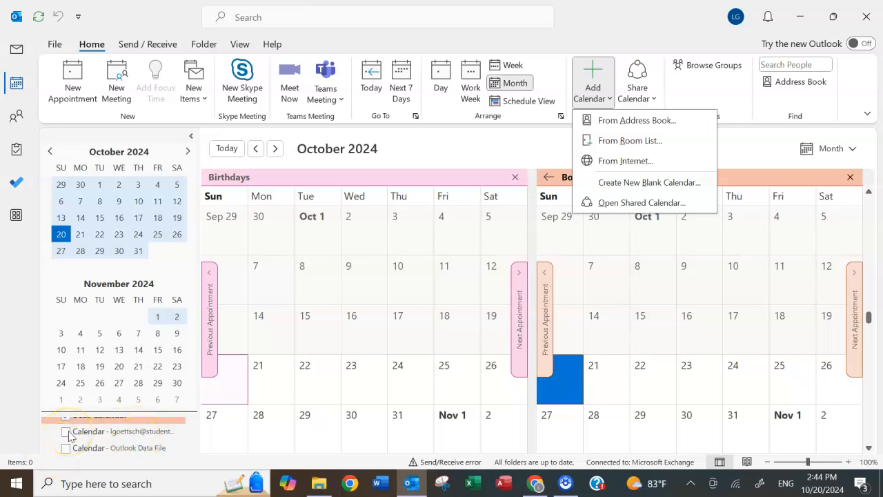
{"action": "scroll", "coordinate": [138, 435], "scroll_direction": "down", "scroll_amount": 2}
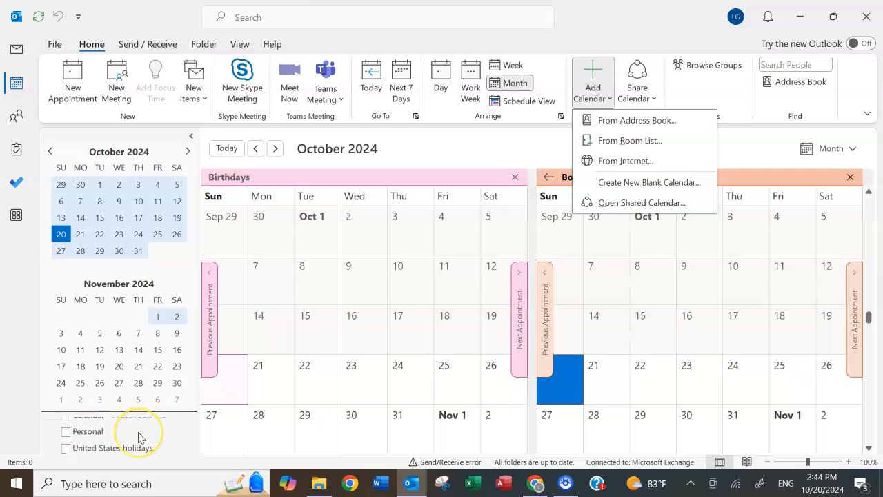
{"action": "scroll", "coordinate": [90, 448], "scroll_direction": "down", "scroll_amount": 1}
{"action": "scroll", "coordinate": [90, 449], "scroll_direction": "up", "scroll_amount": 1}
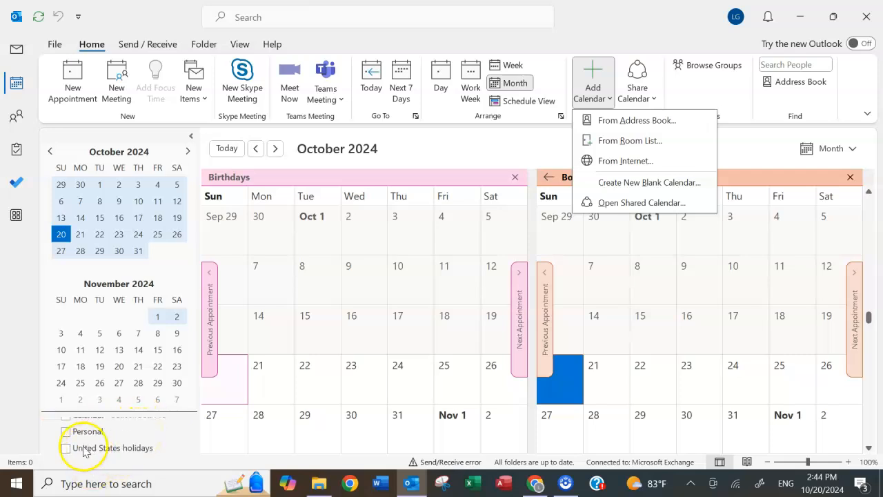
{"action": "left_click", "coordinate": [66, 449]}
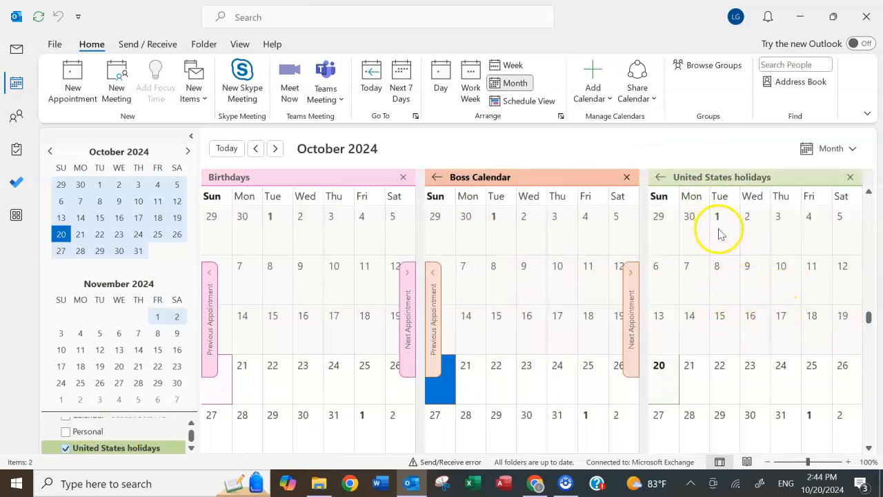
- Open the Columbus Day event on October 14, 2024 in the United States holidays calendar
{"action": "scroll", "coordinate": [855, 180], "scroll_direction": "down", "scroll_amount": 2}
{"action": "scroll", "coordinate": [856, 180], "scroll_direction": "up", "scroll_amount": 3}
{"action": "double_click", "coordinate": [739, 387]}
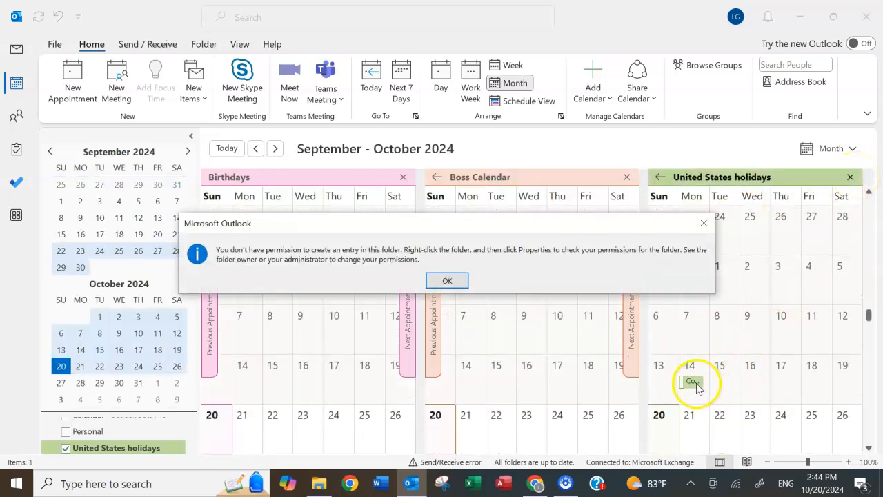
{"action": "left_click", "coordinate": [445, 279]}
{"action": "left_click", "coordinate": [689, 384]}
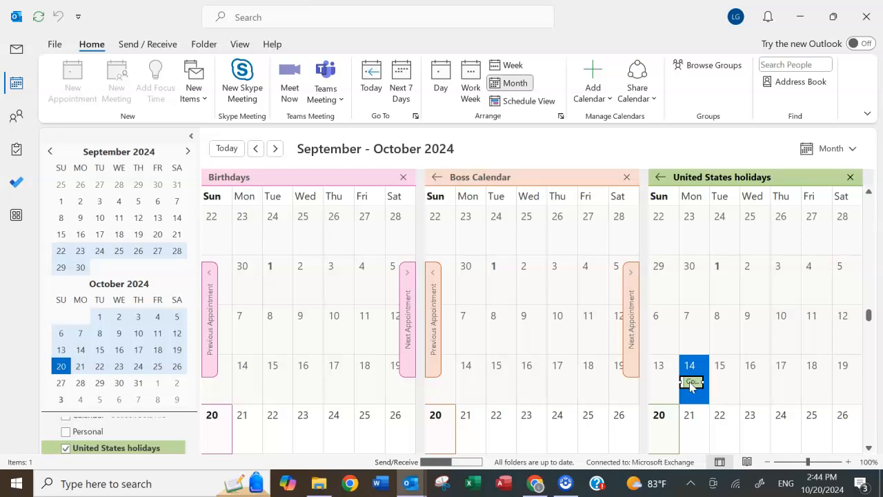
{"action": "double_click", "coordinate": [690, 384]}
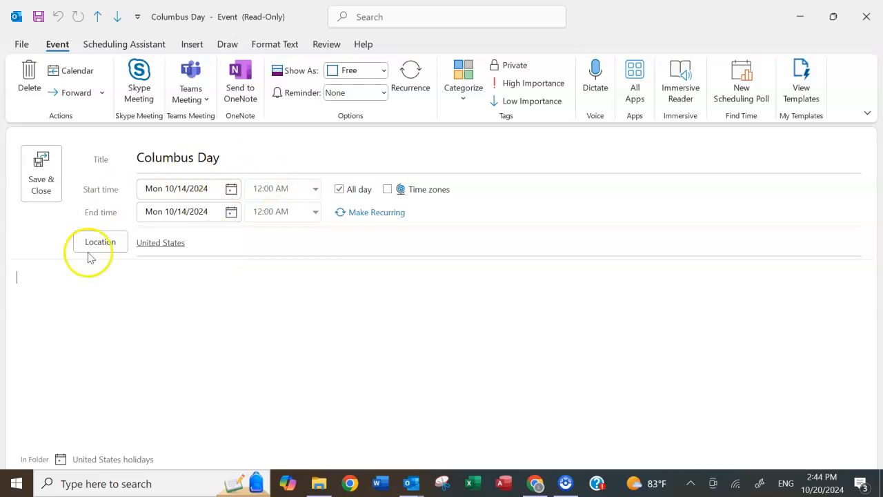
- Try to save the Columbus Day event, and close its window
{"action": "left_click", "coordinate": [40, 174]}
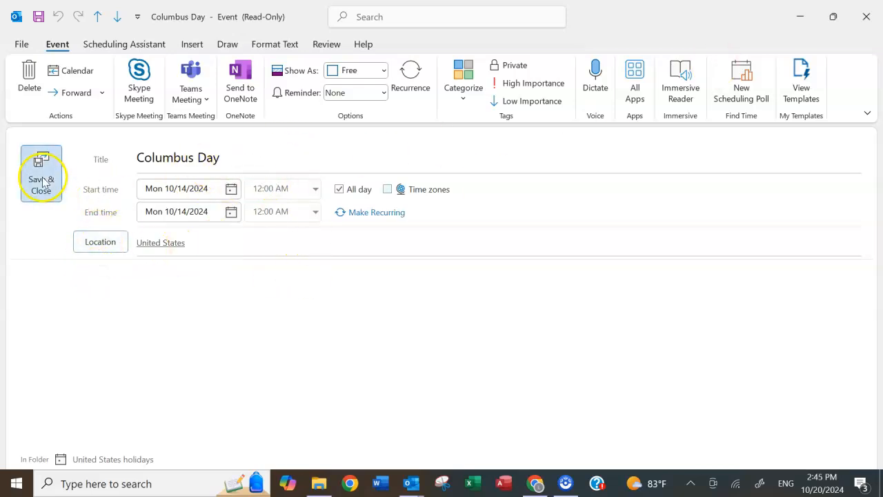
{"action": "left_click", "coordinate": [446, 280]}
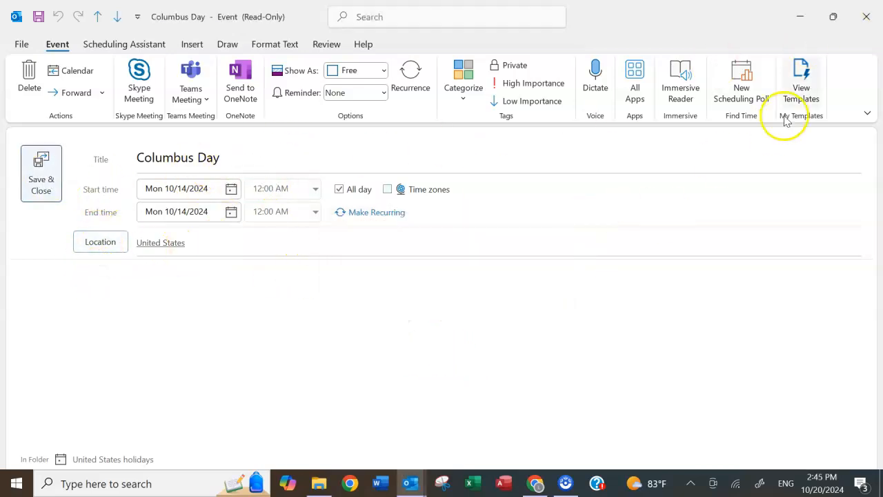
{"action": "left_click", "coordinate": [864, 17]}
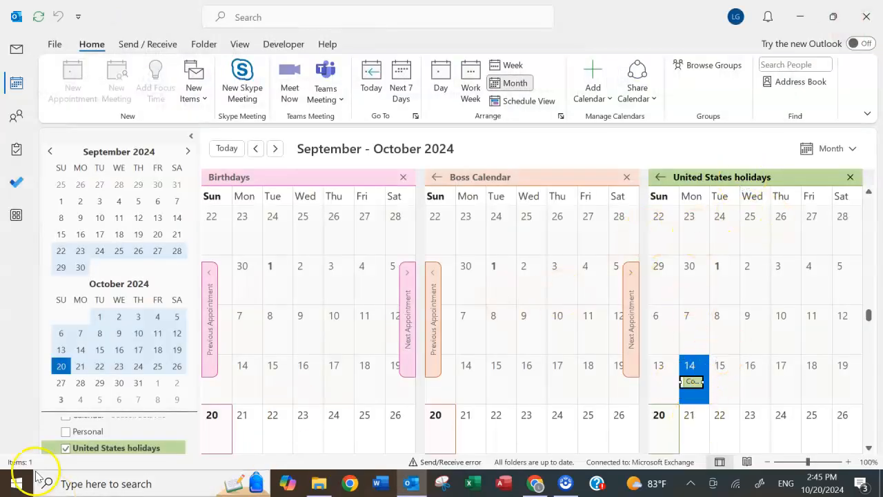
- Hide the United States holidays and Birthdays calendars, leaving only Boss Calendar displayed
{"action": "left_click", "coordinate": [65, 448]}
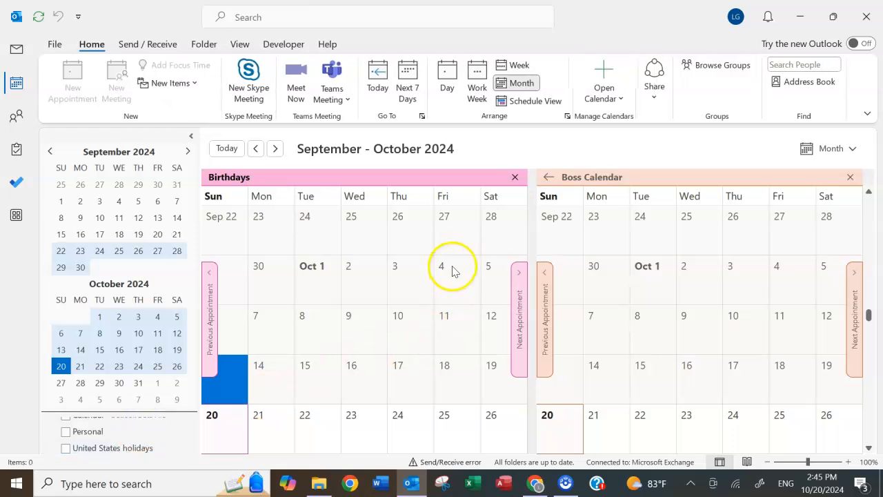
{"action": "scroll", "coordinate": [115, 444], "scroll_direction": "up", "scroll_amount": 4}
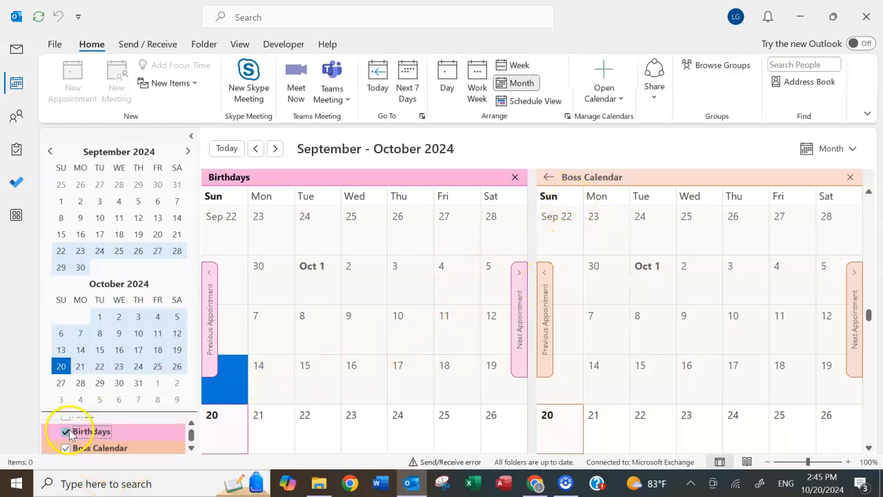
{"action": "left_click", "coordinate": [65, 432]}
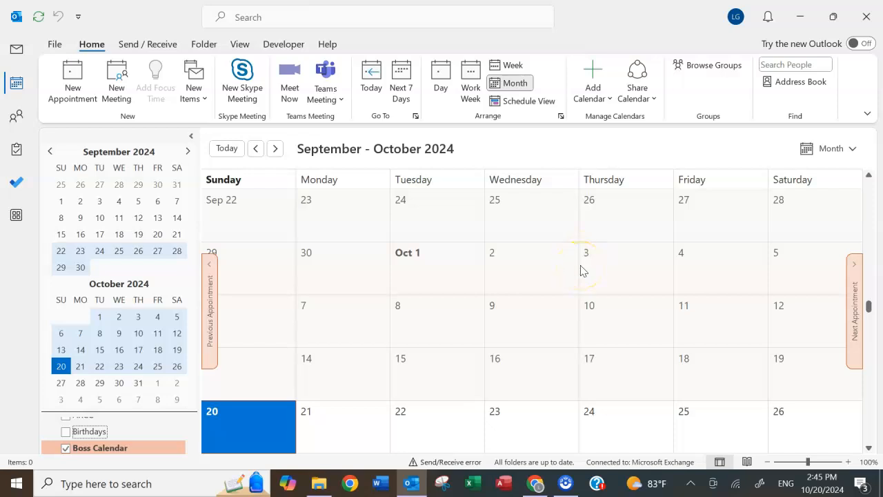
- Create an event on October 21, 2024 in Boss Calendar, titled with the caller's last and first name plus "Sales Rep Small Home Appliances"
{"action": "left_click", "coordinate": [326, 431]}
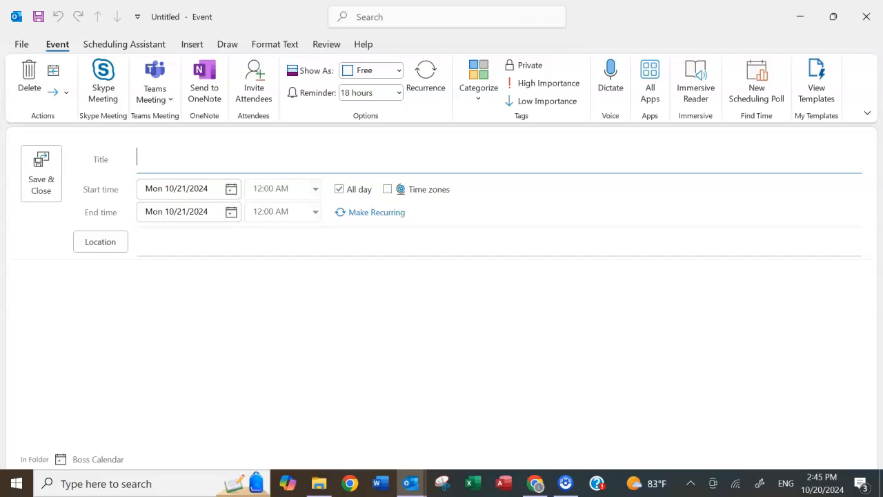
{"action": "type", "text": "Smith, Agnes "}
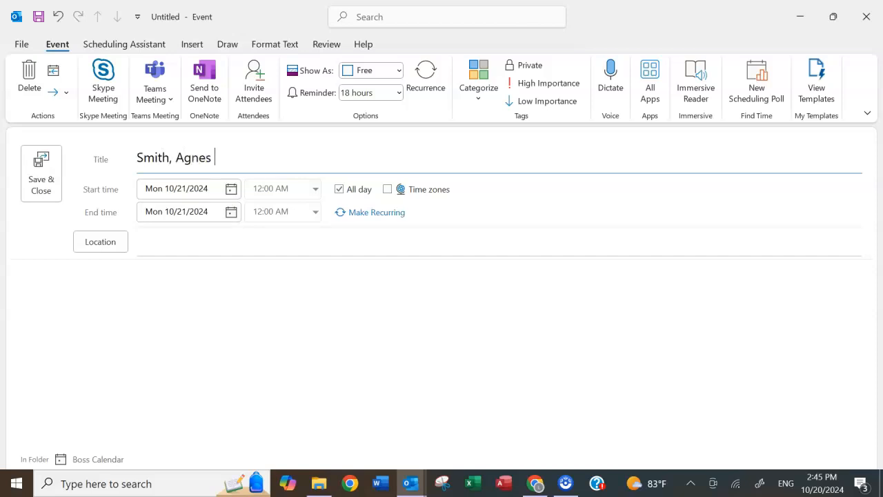
{"action": "type", "text": "R"}
{"action": "key", "text": "BackSpace"}
{"action": "type", "text": "pho"}
{"action": "key", "text": "BackSpace"}
{"action": "key", "text": "BackSpace"}
{"action": "key", "text": "BackSpace"}
{"action": "type", "text": "Ph"}
{"action": "key", "text": "BackSpace"}
{"action": "type", "text": "H"}
{"action": "key", "text": "BackSpace"}
{"action": "key", "text": "BackSpace"}
{"action": "type", "text": "Sales Rep Sma"}
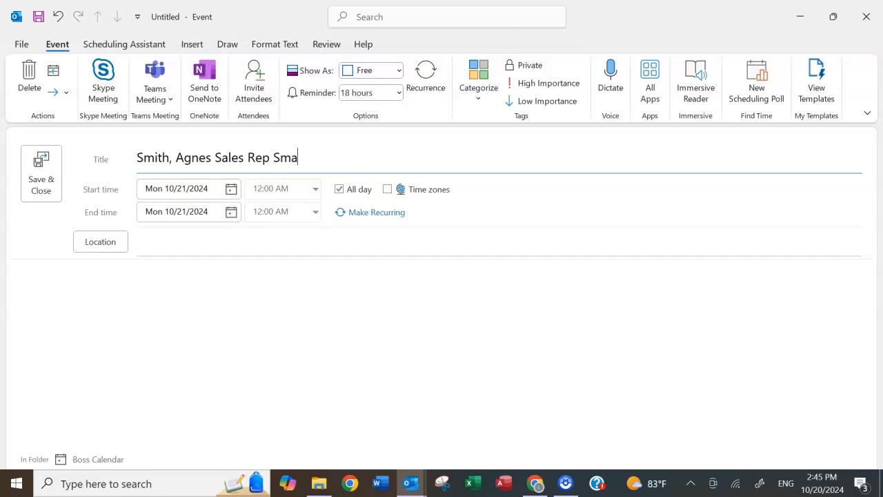
{"action": "type", "text": "ll Home Appliances"}
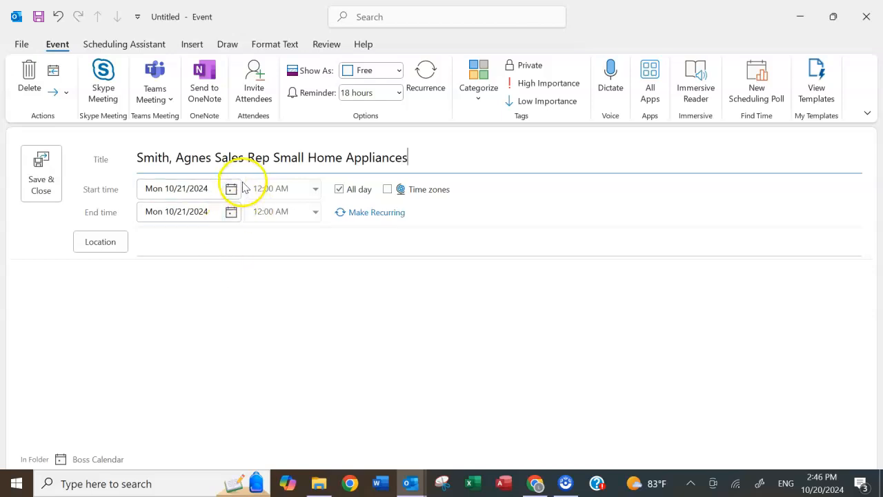
- Make the event a timed appointment instead of all day, starting at 9:00 AM
{"action": "left_click", "coordinate": [341, 190]}
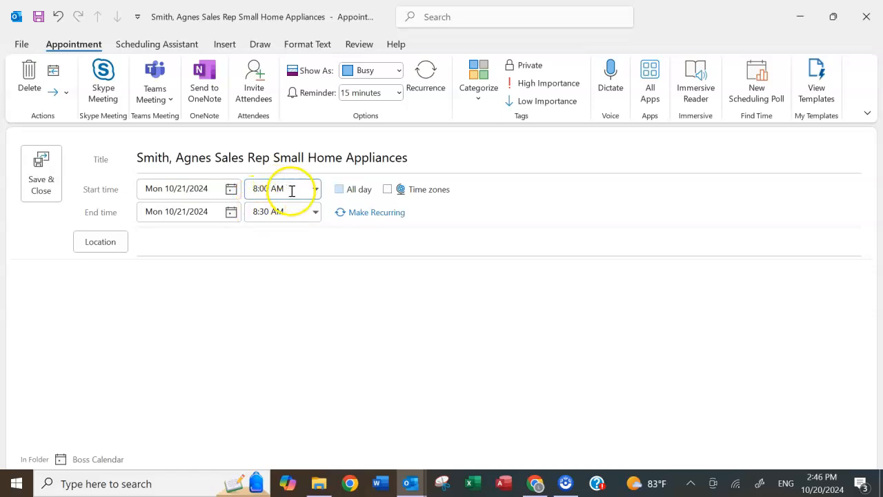
{"action": "left_click", "coordinate": [195, 242]}
{"action": "left_click", "coordinate": [104, 302]}
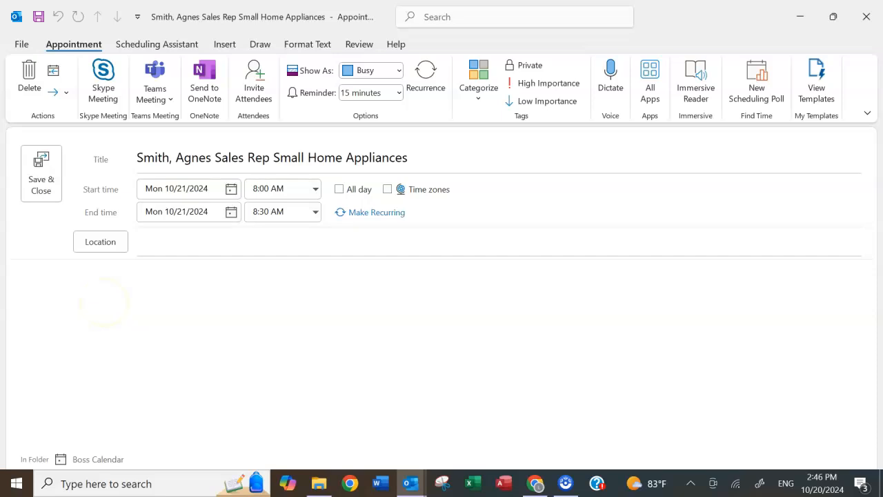
{"action": "left_click", "coordinate": [314, 189]}
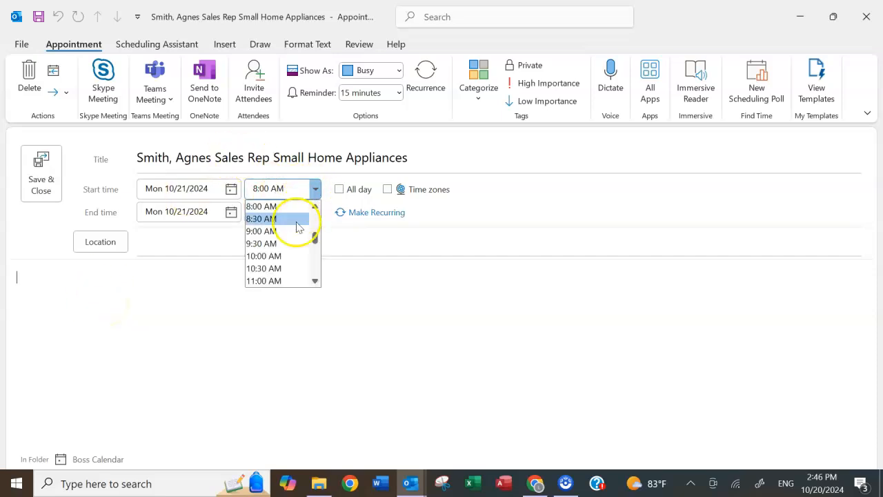
{"action": "left_click", "coordinate": [290, 232]}
- Write in the body that the named sales representative from Small Home Appliances would like to have a half hour phone call with you [boss]
{"action": "left_click", "coordinate": [176, 315]}
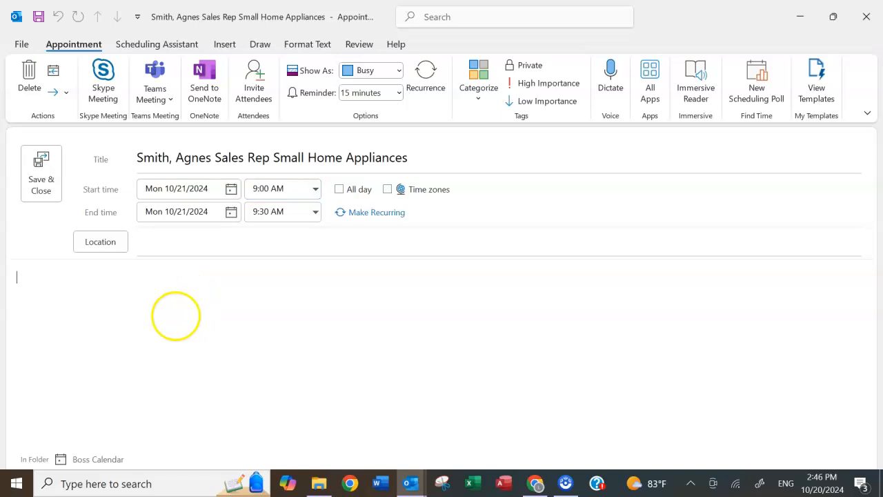
{"action": "type", "text": "Sale Representat"}
{"action": "type", "text": "ive Agnes S"}
{"action": "type", "text": "mith from "}
{"action": "type", "text": "Small Home "}
{"action": "type", "text": "Appliances w"}
{"action": "type", "text": "ould like to"}
{"action": "type", "text": "to"}
{"action": "key", "text": "BackSpace"}
{"action": "key", "text": "BackSpace"}
{"action": "type", "text": "hav"}
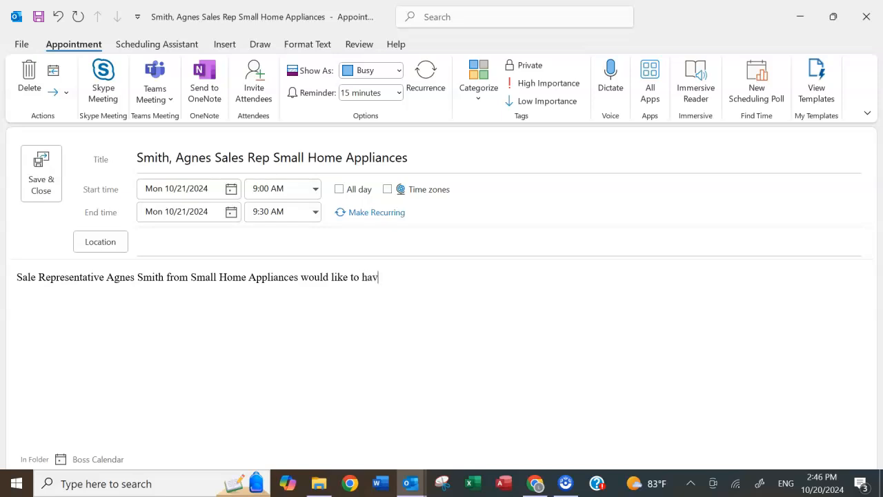
{"action": "type", "text": "e a half hour phone"}
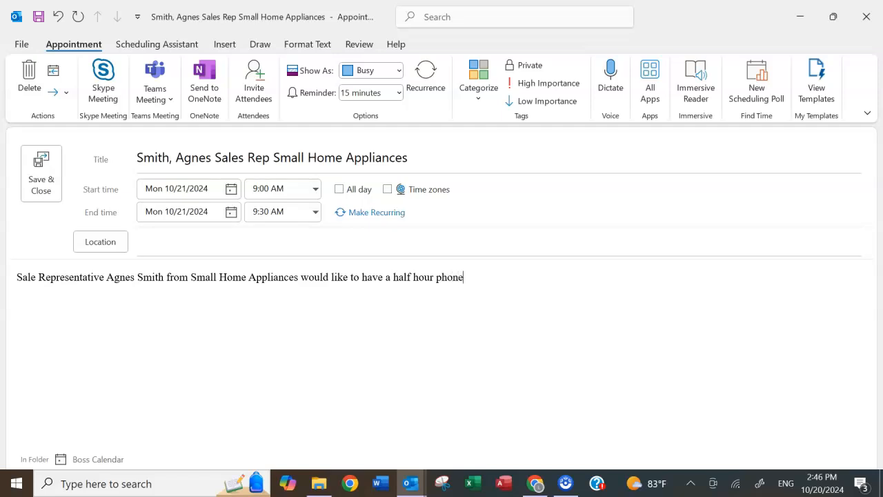
{"action": "type", "text": " call with you [boss].  "}
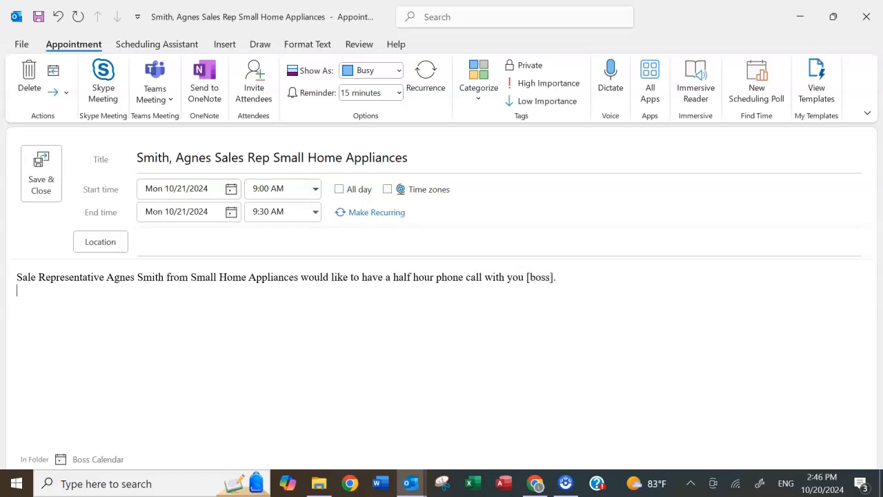
- Add a "Please Contact" line with the rep's first name, Phone and Email lines and the sender's name as sign-off, and save and close the appointment
{"action": "type", "text": "Please Contact Ag"}
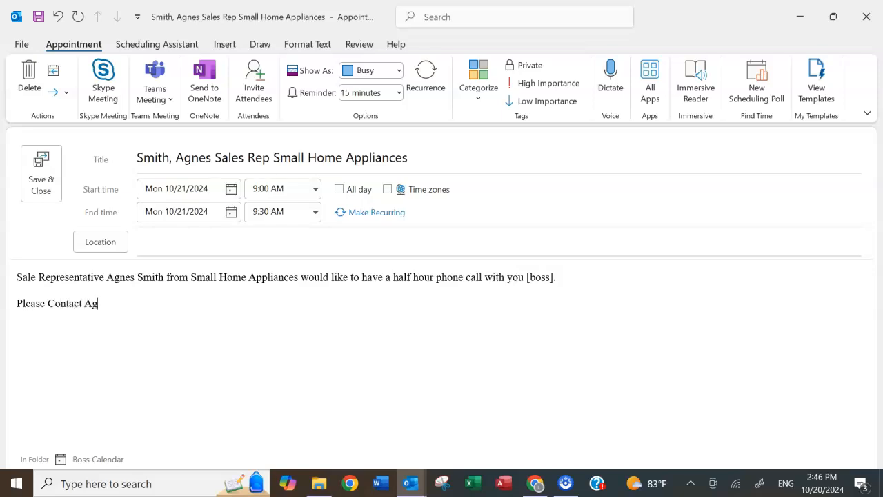
{"action": "type", "text": "nes at: Phone Email -"}
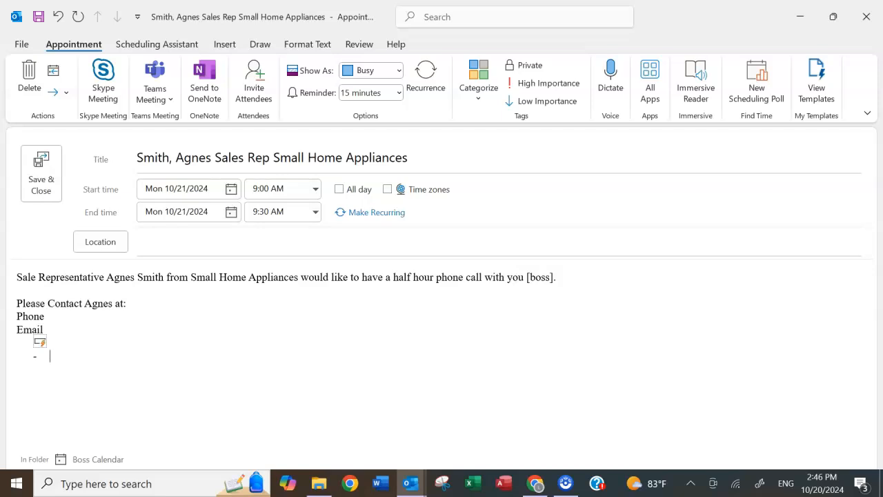
{"action": "type", "text": "  Lexxi"}
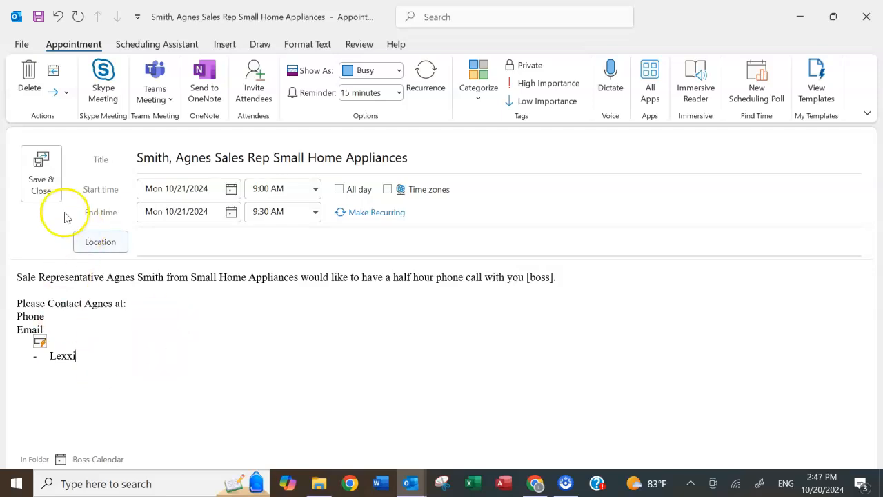
{"action": "left_click", "coordinate": [54, 192]}
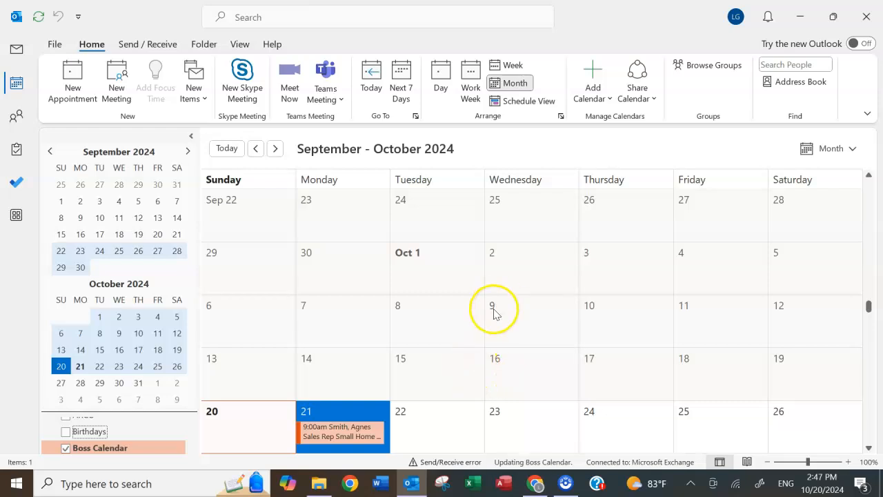
{"action": "scroll", "coordinate": [398, 305], "scroll_direction": "down", "scroll_amount": 2}
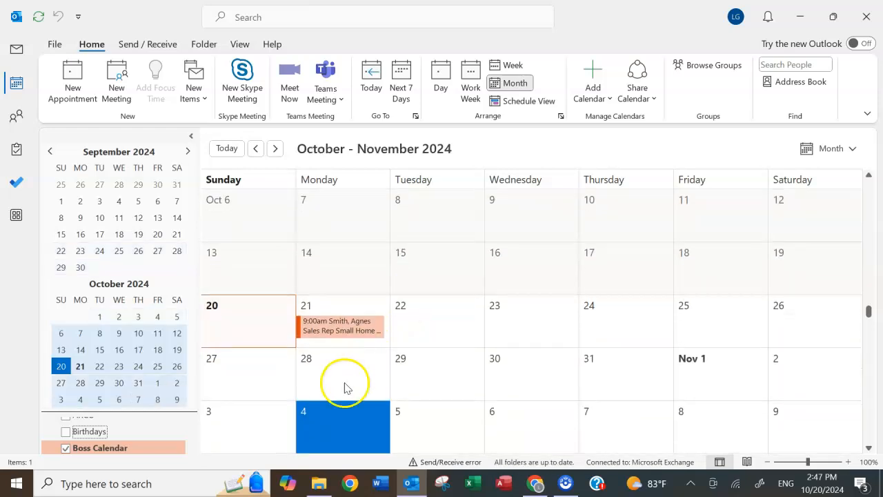
{"action": "left_click", "coordinate": [331, 308]}
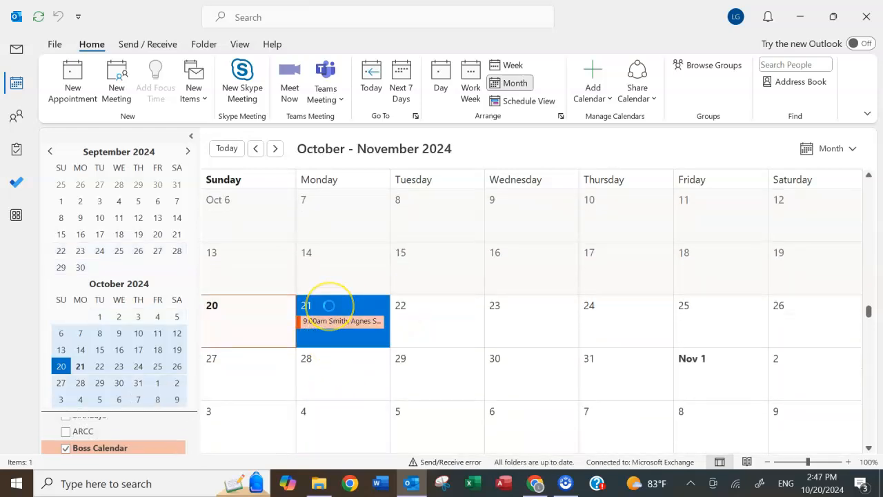
{"action": "double_click", "coordinate": [330, 309]}
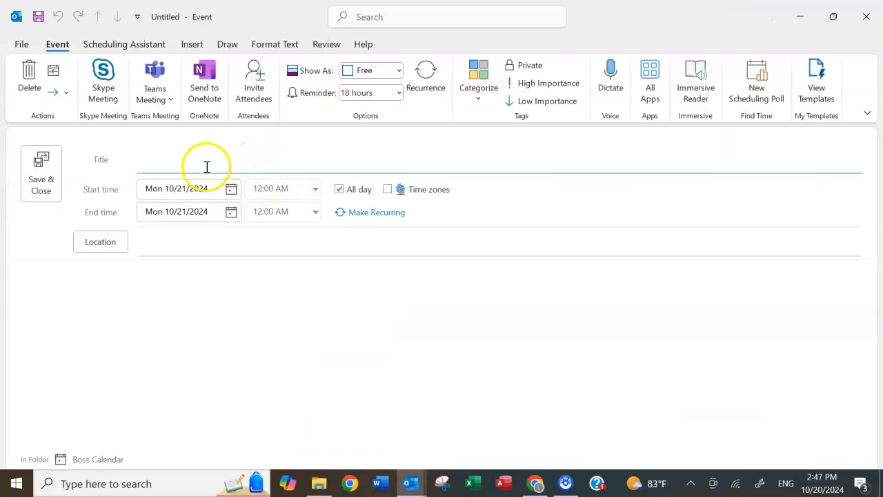
{"action": "left_click", "coordinate": [30, 84]}
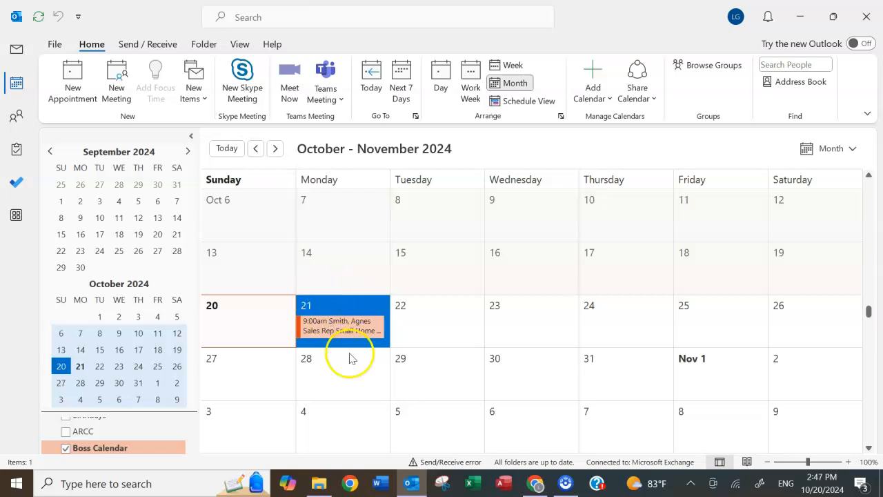
- Create another event on October 21, 2024 in Boss Calendar, titled with the second caller's name plus "Sales Rep Home Gadgets"
{"action": "double_click", "coordinate": [318, 306]}
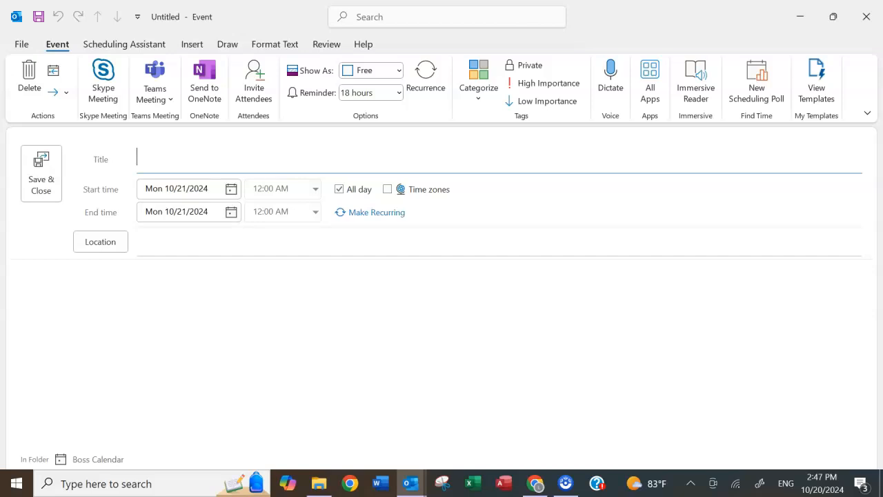
{"action": "type", "text": "Rollins, Pete Sales"}
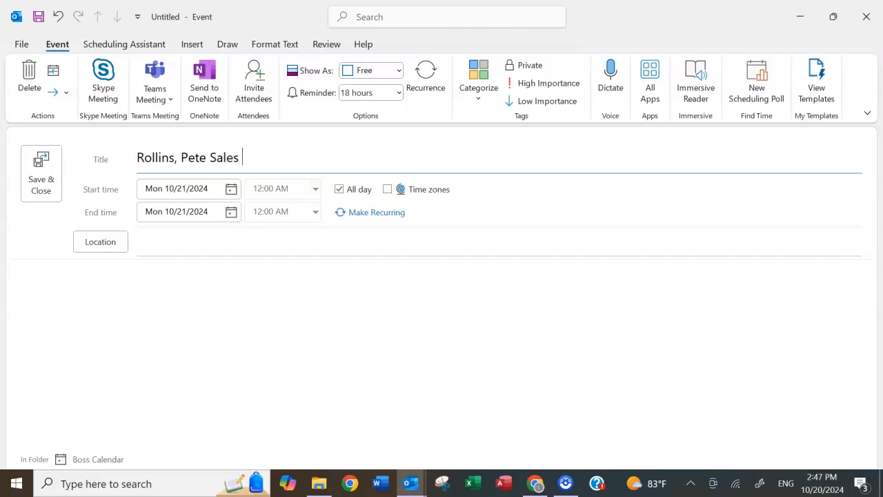
{"action": "type", "text": " Rep Home Gad"}
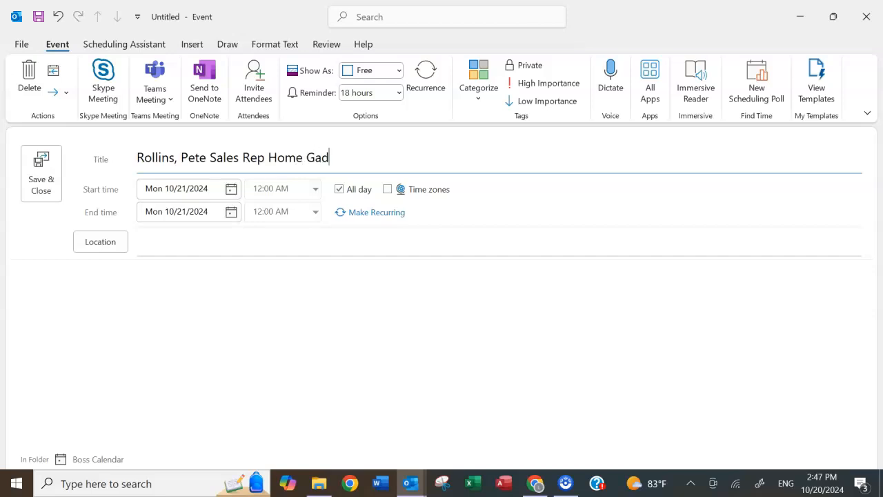
{"action": "type", "text": "gets"}
- Write that the named sales representative with Home Gadgets, Inc. would like a phone call with you [boss], adding "He approximated it would last an hour."
{"action": "left_click", "coordinate": [165, 289]}
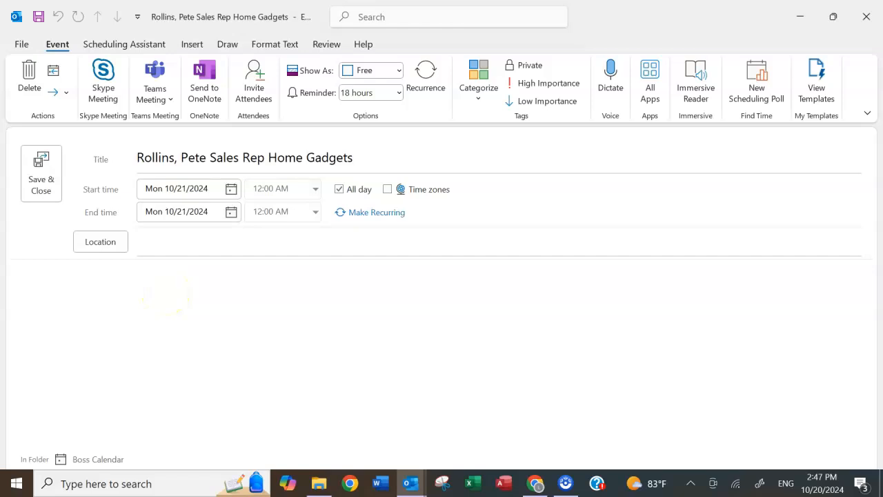
{"action": "type", "text": "S"}
{"action": "type", "text": "ale"}
{"action": "key", "text": "BackSpace"}
{"action": "type", "text": "les Representative "}
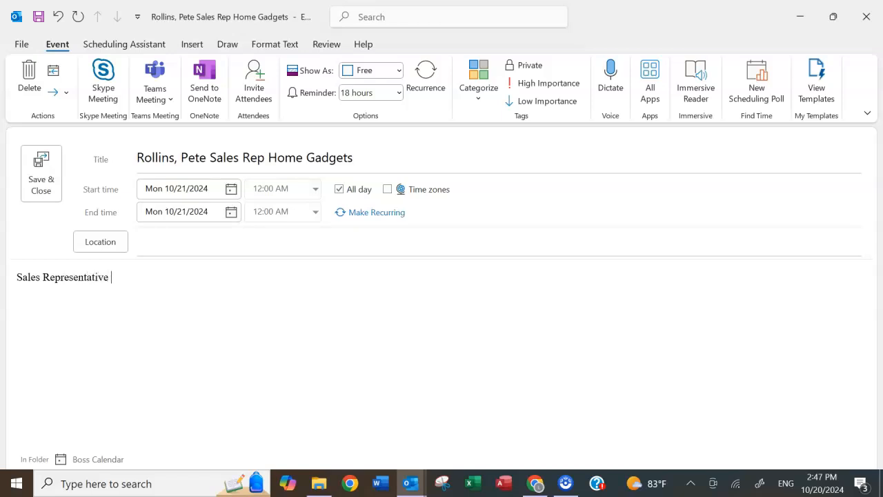
{"action": "type", "text": "Pete Rollins with Home Ga"}
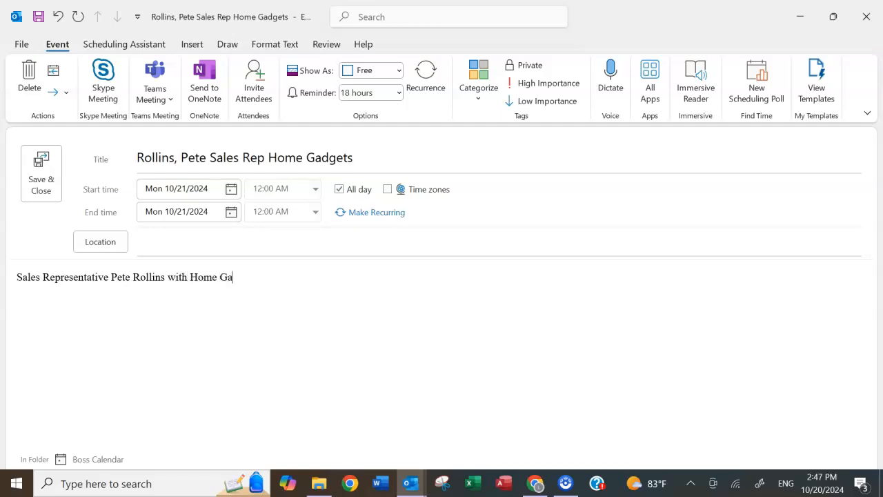
{"action": "type", "text": "dgets, Inc. would like to have a phonec call with you"}
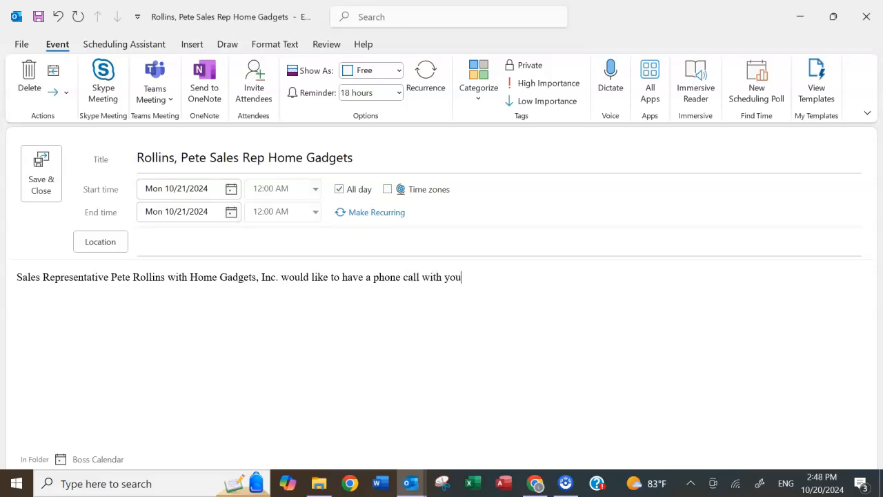
{"action": "type", "text": " [boss"}
{"action": "type", "text": "He approximated it would last an hour"}
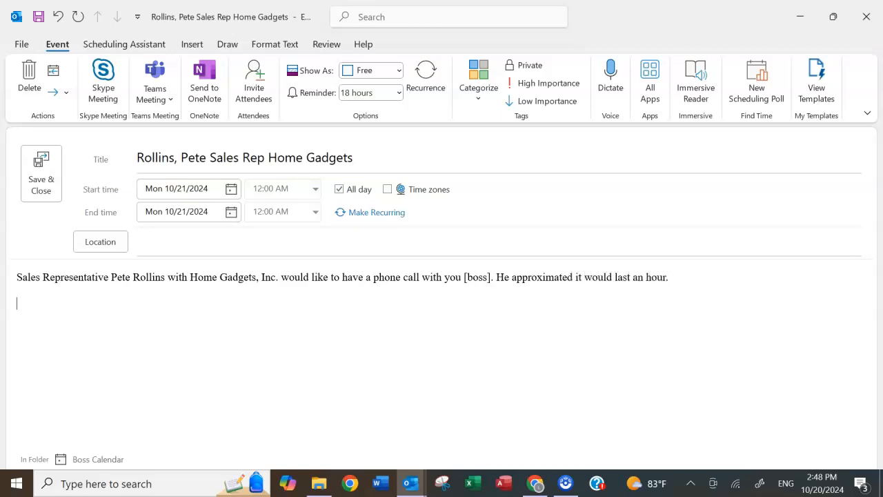
{"action": "type", "text": "."}
- Below the message, add a "Please contact" line with the rep's first name, "Phone:" and "Email:" lines, and the sender's name as sign-off
{"action": "key", "text": "Return"}
{"action": "type", "text": "Pleaa"}
{"action": "type", "text": "e contact Pete a"}
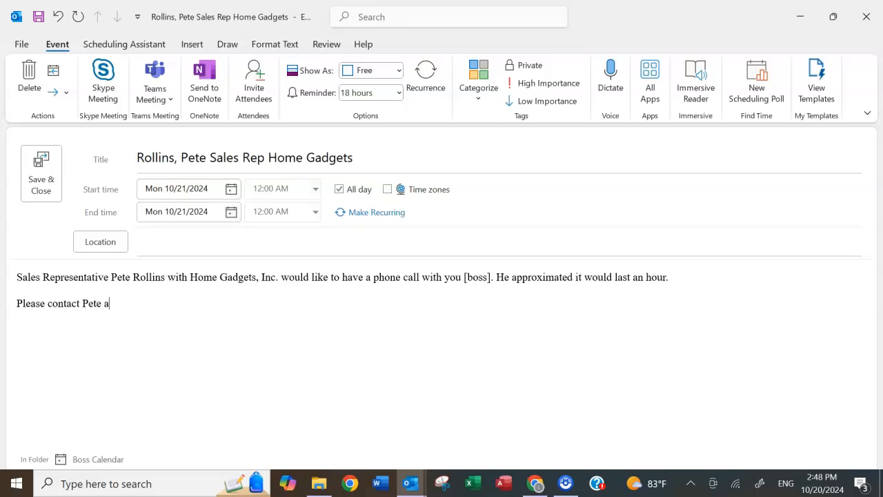
{"action": "type", "text": "Phone:"}
{"action": "key", "text": "Return"}
{"action": "type", "text": "Email:  "}
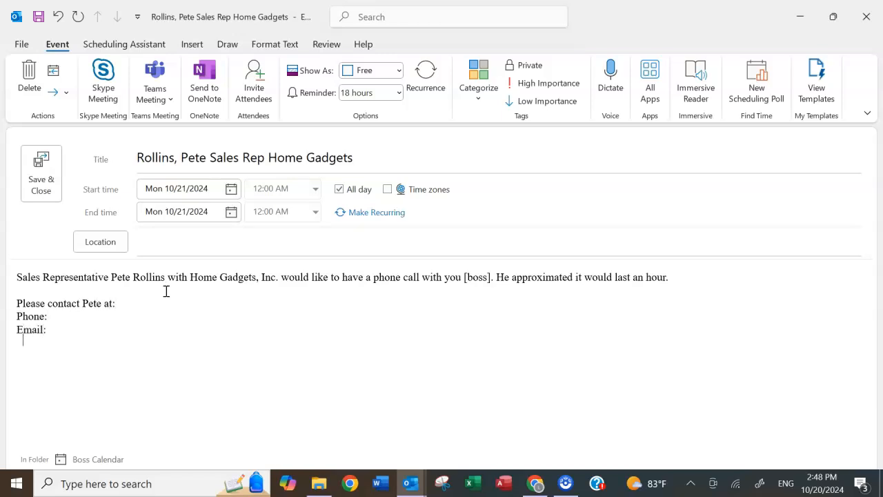
{"action": "type", "text": "-Lexxi"}
{"action": "key", "text": "BackSpace"}
{"action": "type", "text": "xi"}
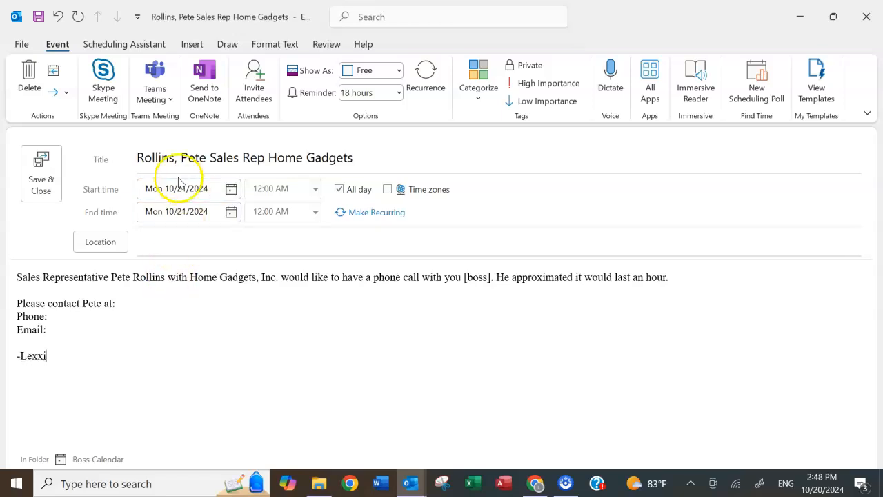
- Turn off the all-day setting for the Home Gadgets event and schedule it from 10:00 AM to 11:00 AM
{"action": "left_click", "coordinate": [338, 189]}
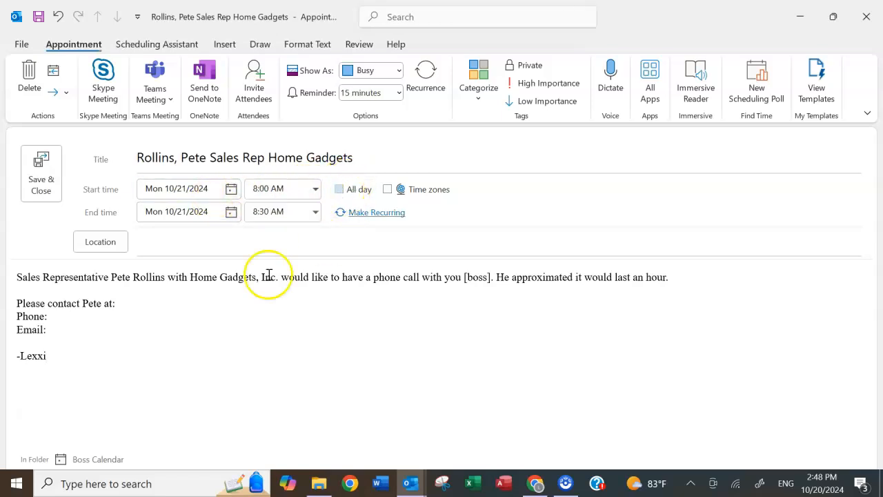
{"action": "left_click", "coordinate": [315, 188]}
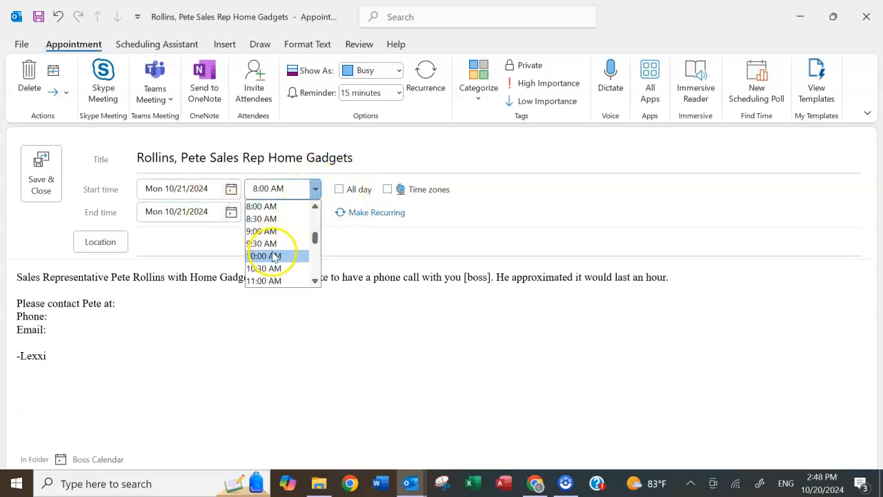
{"action": "left_click", "coordinate": [287, 255]}
{"action": "left_click", "coordinate": [315, 212]}
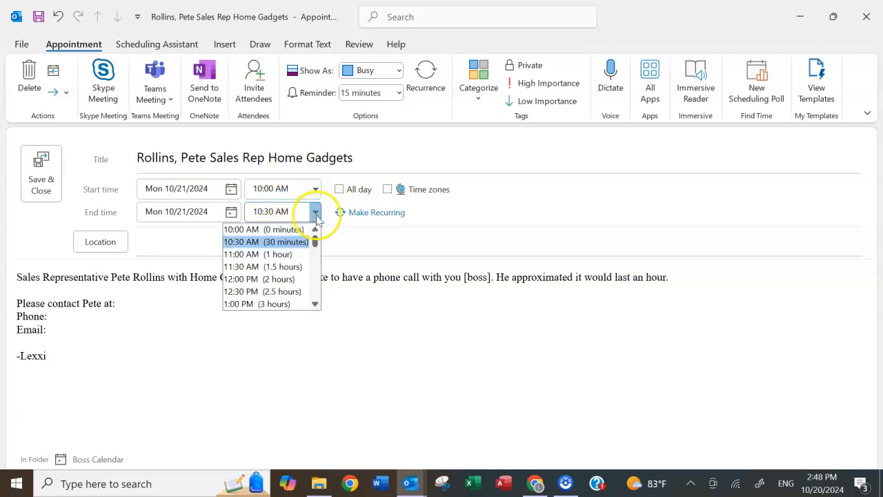
{"action": "left_click", "coordinate": [283, 258]}
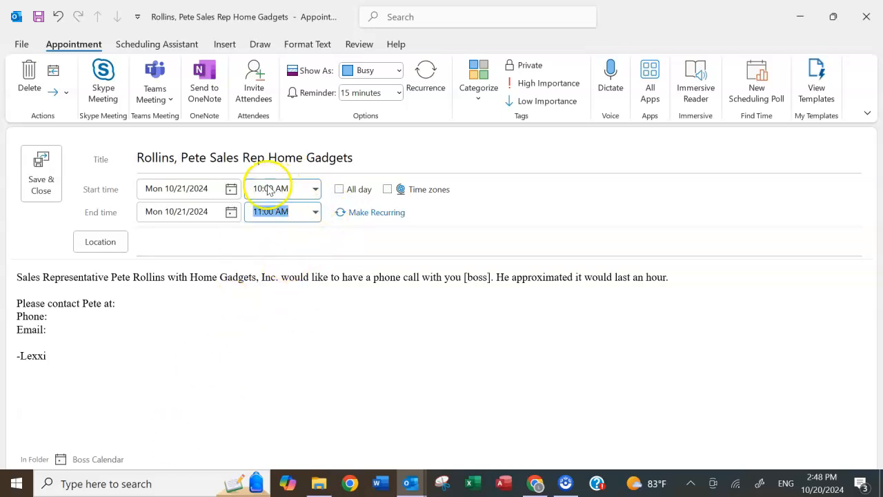
{"action": "left_click", "coordinate": [236, 298]}
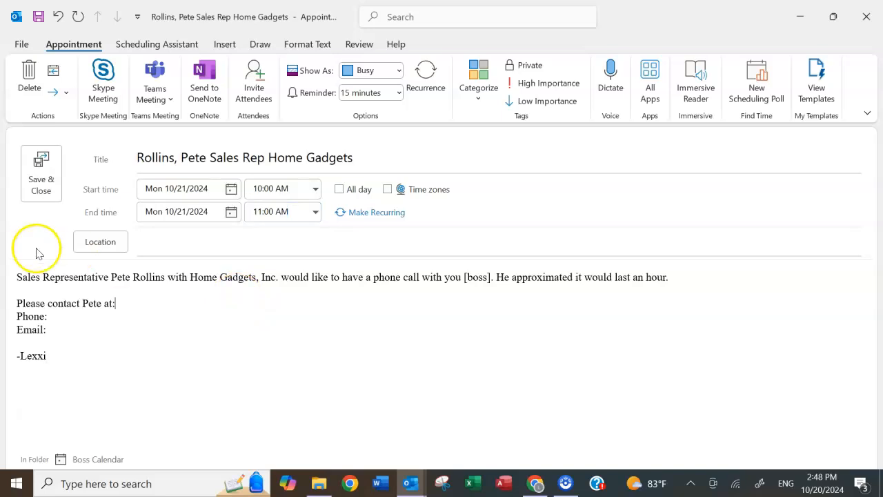
- Save and close the Home Gadgets appointment
{"action": "left_click", "coordinate": [42, 174]}
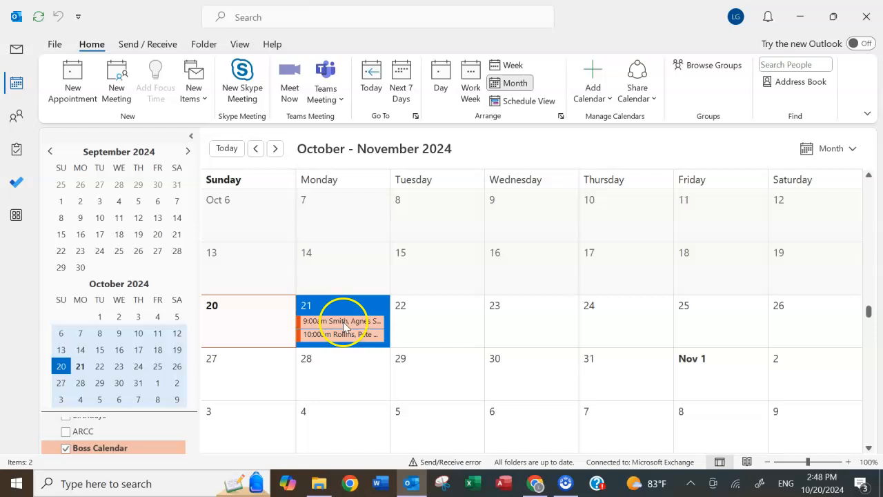
- Create a new appointment on October 23, 2024 in Boss Calendar, titled with the third caller's name plus "Modern Appliances"
{"action": "left_click", "coordinate": [418, 341]}
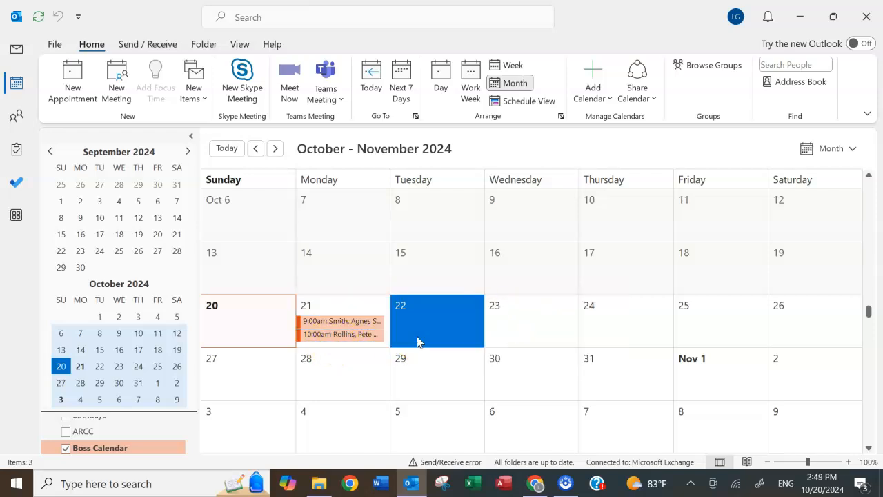
{"action": "left_click", "coordinate": [551, 302]}
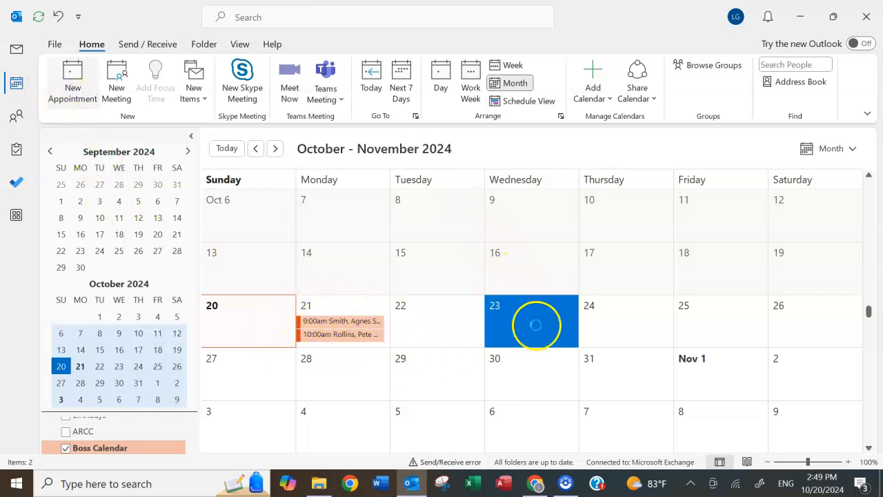
{"action": "key", "text": "ctrl+n"}
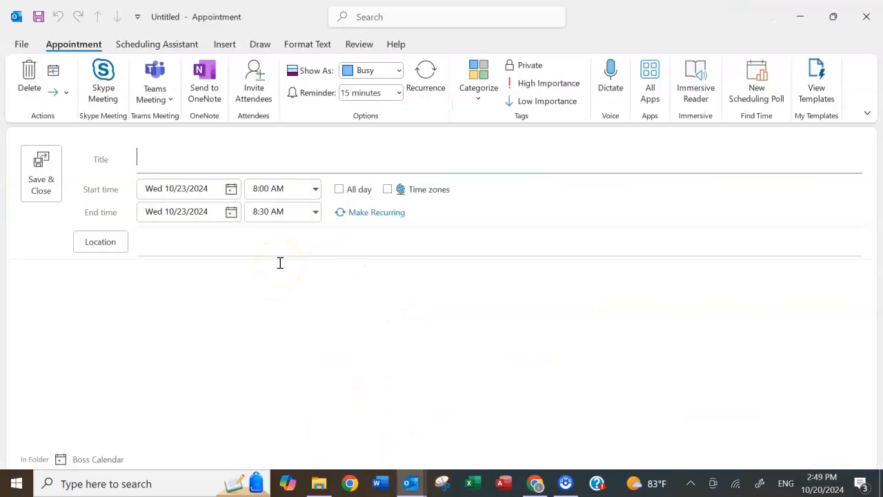
{"action": "type", "text": "Hansen, James Ea"}
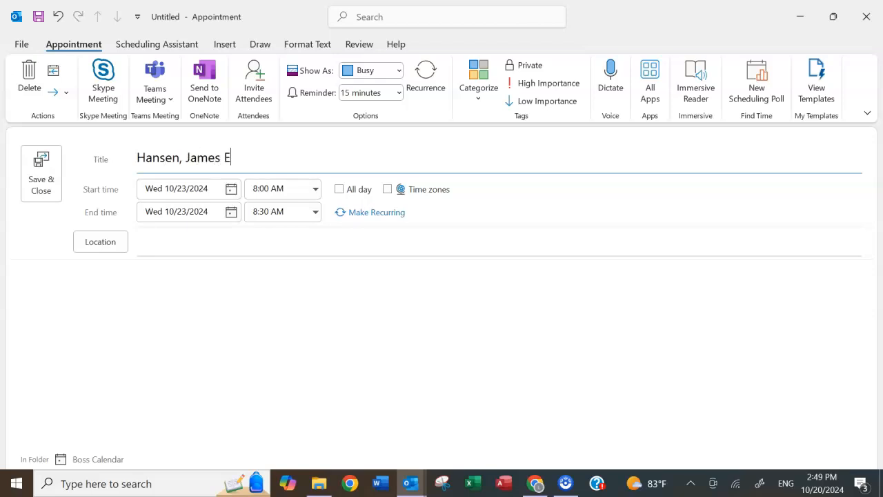
{"action": "key", "text": "BackSpace"}
{"action": "type", "text": ". R"}
{"action": "key", "text": "BackSpace"}
{"action": "key", "text": "BackSpace"}
{"action": "key", "text": "BackSpace"}
{"action": "key", "text": "BackSpace"}
{"action": "type", "text": "Modern "}
{"action": "type", "text": "Appliacn"}
{"action": "type", "text": "es"}
{"action": "key", "text": "BackSpace"}
{"action": "key", "text": "BackSpace"}
{"action": "key", "text": "BackSpace"}
{"action": "key", "text": "BackSpace"}
{"action": "type", "text": "nces"}
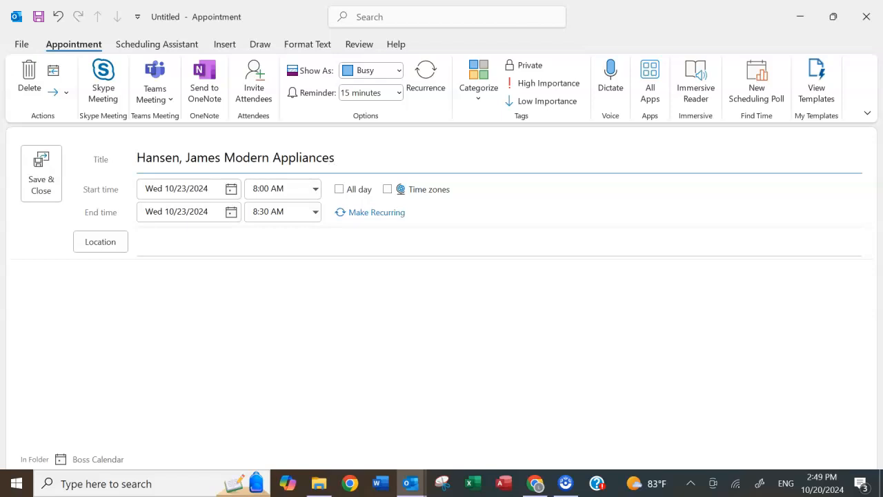
- Write that the named caller, "Manager of the Easter Region of Modern Appliances, Inc.", would like to talk to you, [boss]
{"action": "left_click", "coordinate": [228, 305]}
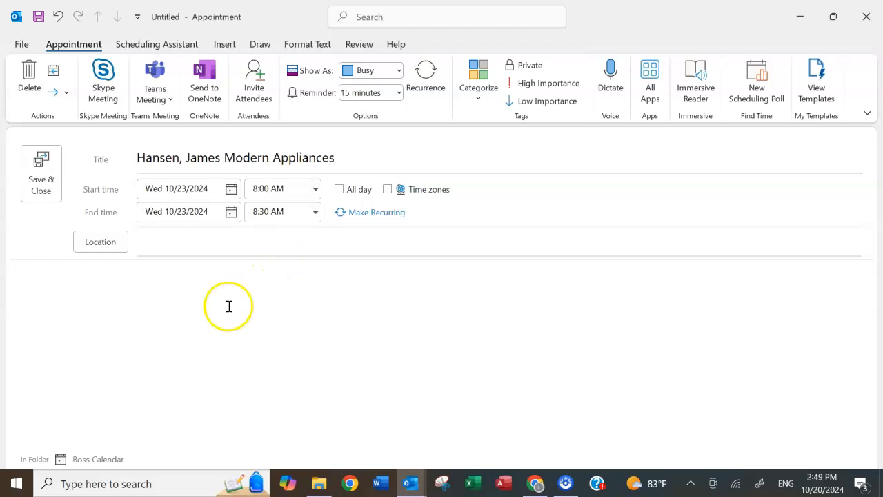
{"action": "type", "text": "James Hang"}
{"action": "key", "text": "BackSpace"}
{"action": "type", "text": "sen, m"}
{"action": "key", "text": "BackSpace"}
{"action": "type", "text": "Manager of "}
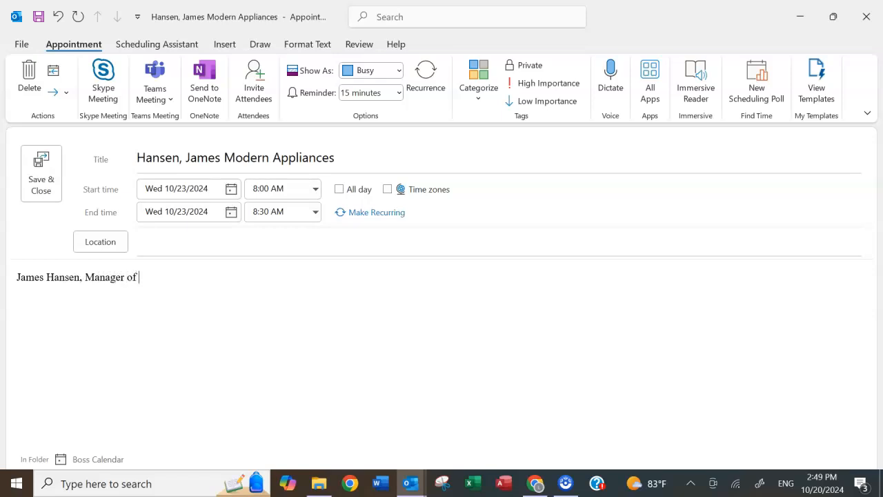
{"action": "type", "text": "the Easter Region of Modern Appliances, Inc. Would like to "}
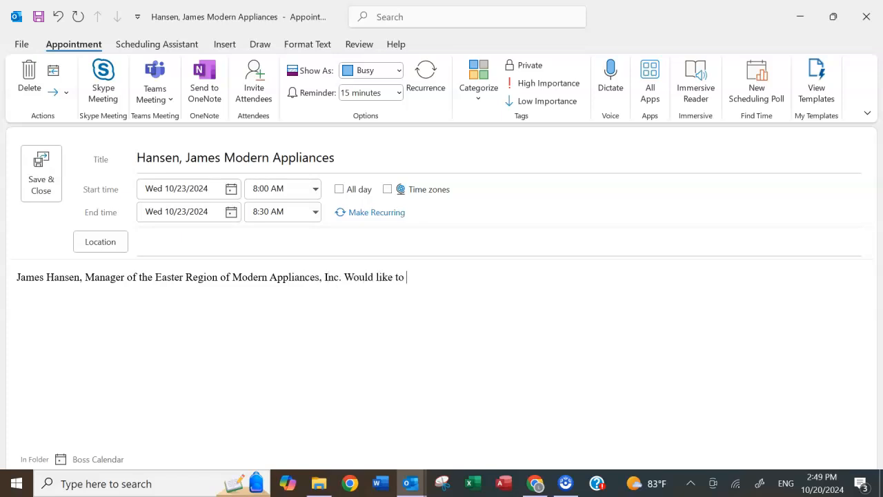
{"action": "type", "text": "talk to you, [boss]."}
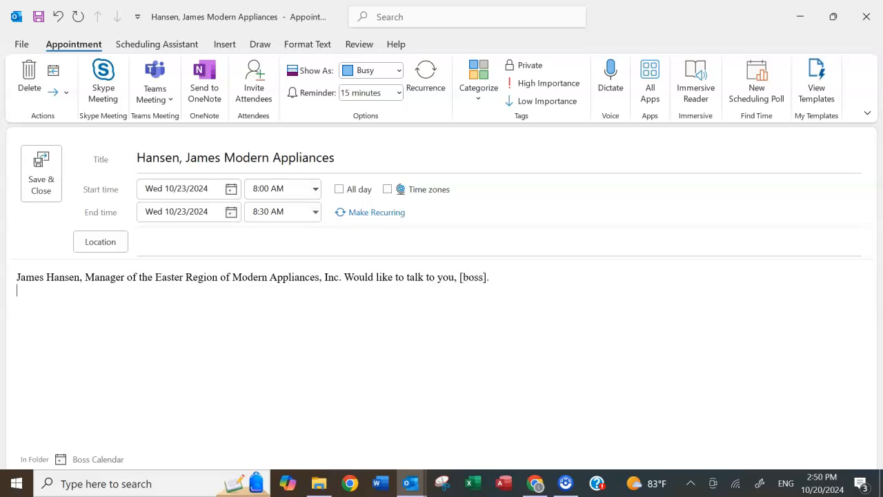
{"action": "key", "text": "BackSpace"}
{"action": "type", "text": "w"}
{"action": "left_click", "coordinate": [320, 310]}
{"action": "key", "text": "Return"}
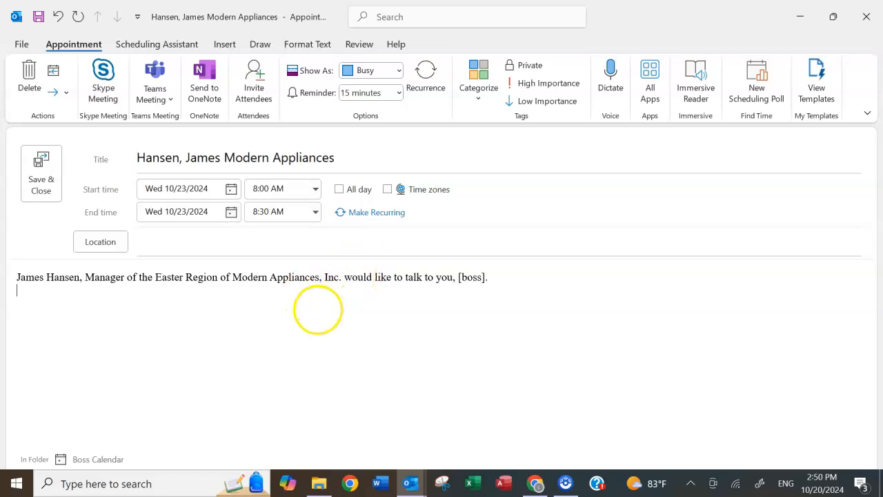
- Below the message, add a "Please Contact" line with the caller's first name, followed by "Phone:" and "Email:" lines
{"action": "type", "text": "Please Contact "}
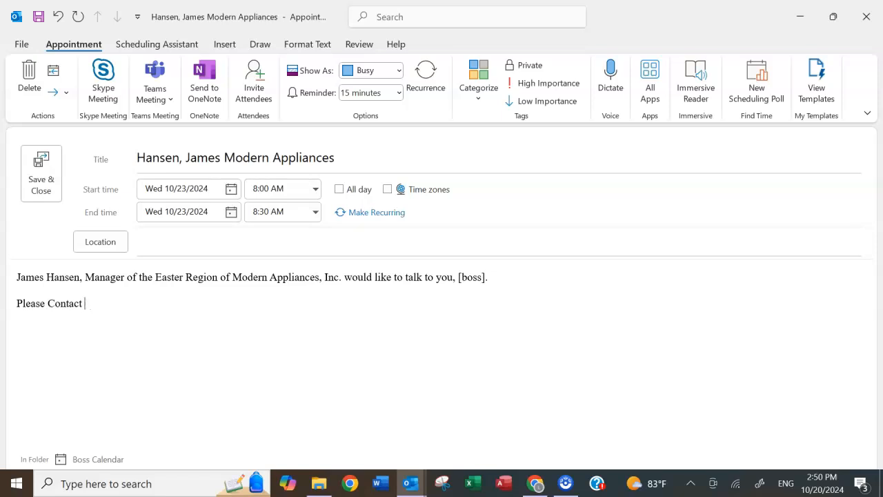
{"action": "type", "text": "him atJama"}
{"action": "key", "text": "BackSpace"}
{"action": "key", "text": "BackSpace"}
{"action": "key", "text": "BackSpace"}
{"action": "type", "text": "e"}
{"action": "key", "text": "BackSpace"}
{"action": "type", "text": "mes at: "}
{"action": "type", "text": "Phone "}
{"action": "type", "text": "Email"}
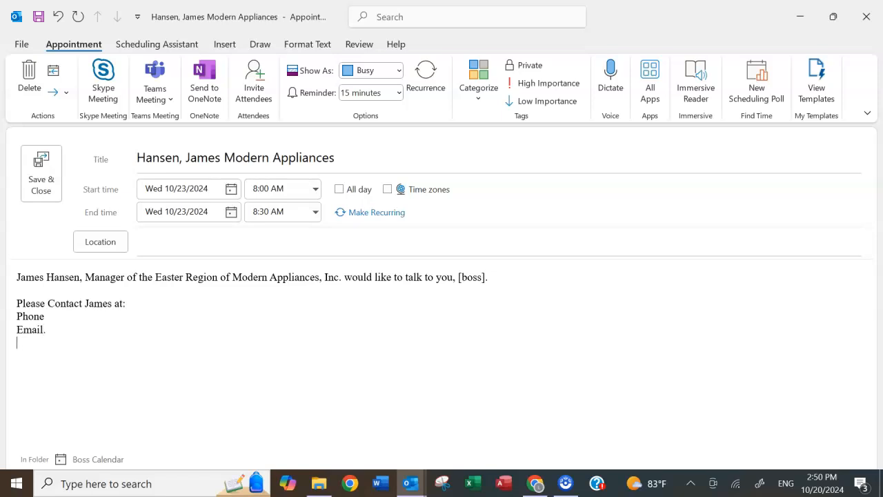
{"action": "type", "text": ":"}
{"action": "left_click", "coordinate": [557, 272]}
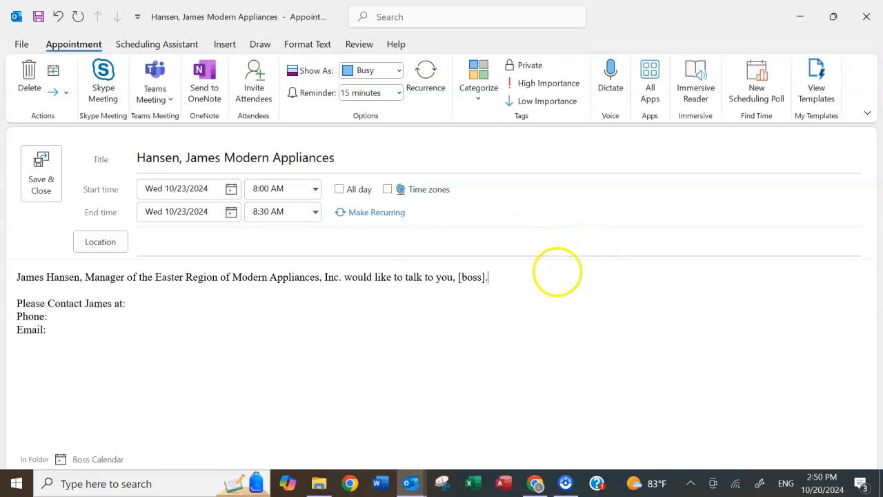
{"action": "key", "text": "Return"}
{"action": "key", "text": "Return"}
{"action": "type", "text": "We ca"}
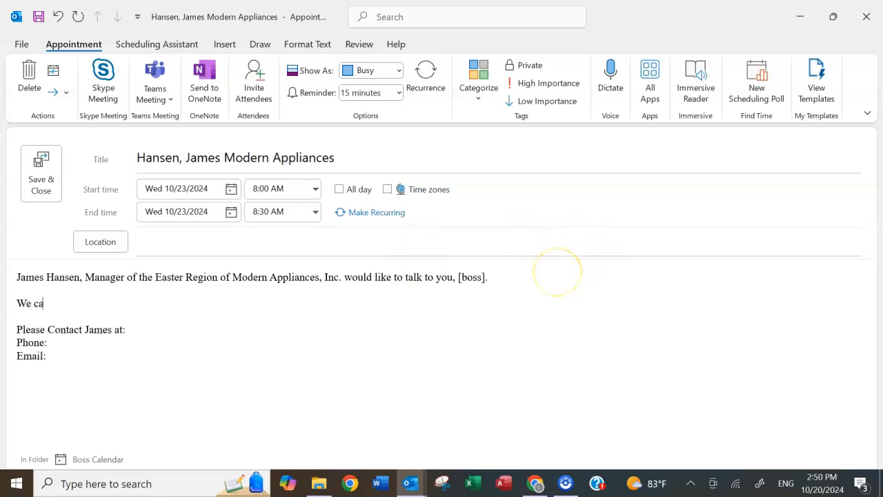
{"action": "type", "text": "n adjust this"}
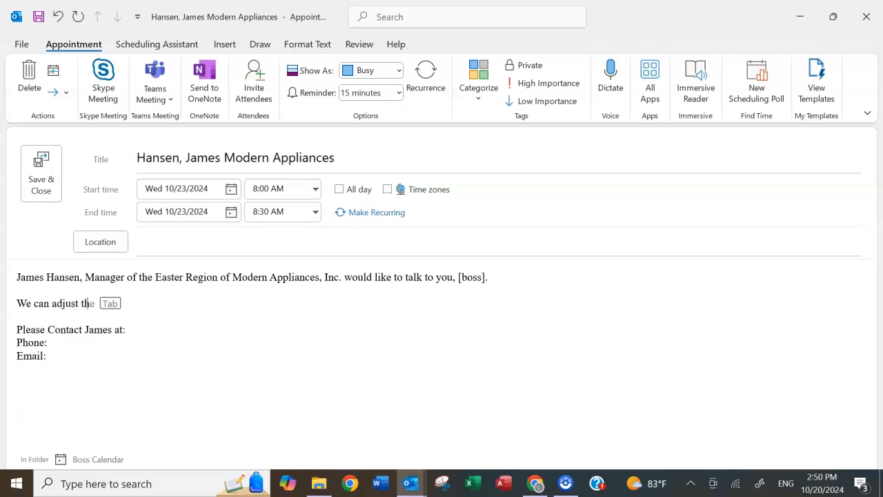
{"action": "key", "text": "BackSpace"}
{"action": "key", "text": "BackSpace"}
{"action": "key", "text": "BackSpace"}
{"action": "key", "text": "BackSpace"}
{"action": "key", "text": "BackSpace"}
{"action": "key", "text": "BackSpace"}
{"action": "key", "text": "BackSpace"}
{"action": "key", "text": "BackSpace"}
{"action": "key", "text": "BackSpace"}
{"action": "key", "text": "BackSpace"}
{"action": "key", "text": "BackSpace"}
{"action": "key", "text": "BackSpace"}
{"action": "key", "text": "BackSpace"}
{"action": "key", "text": "BackSpace"}
{"action": "key", "text": "BackSpace"}
{"action": "key", "text": "BackSpace"}
{"action": "key", "text": "BackSpace"}
{"action": "key", "text": "BackSpace"}
{"action": "key", "text": "BackSpace"}
{"action": "key", "text": "BackSpace"}
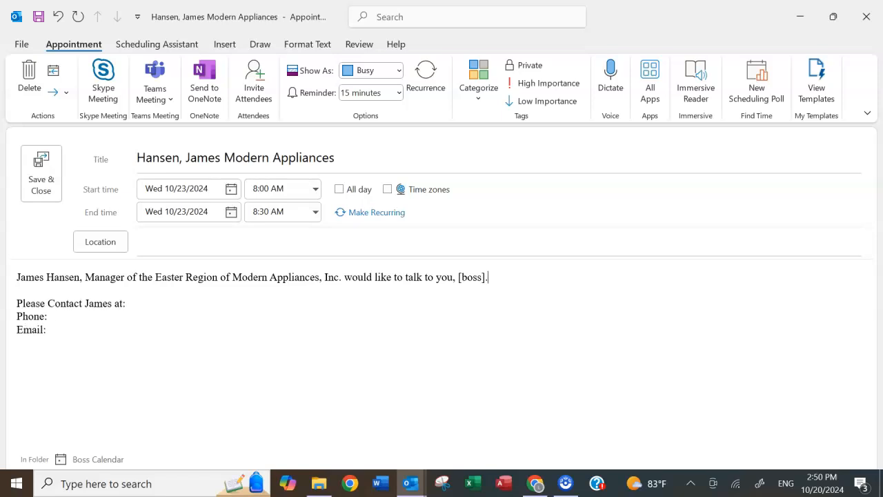
- Add to the message "No time frame was determined, so the appointment is scheduled for 11am so it can roll over into lunch and not affect other appointments."
{"action": "type", "text": "No time frame was determined"}
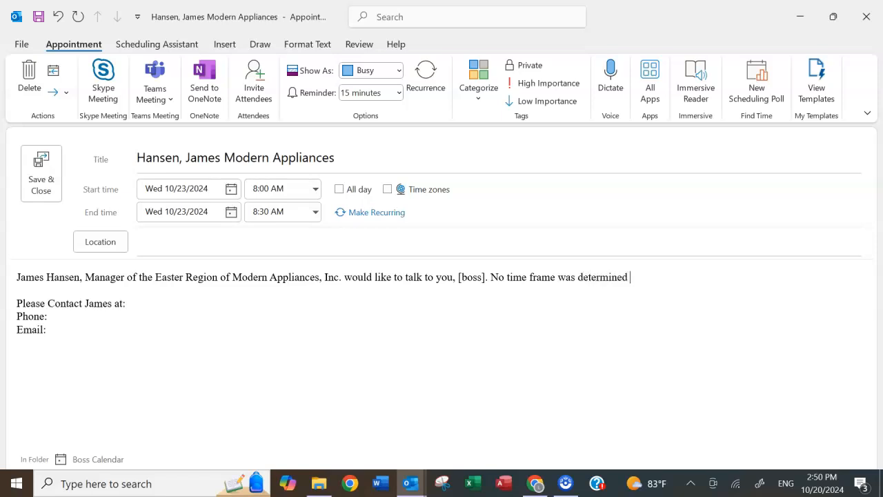
{"action": "type", "text": ", so the appoint"}
{"action": "key", "text": "BackSpace"}
{"action": "key", "text": "BackSpace"}
{"action": "type", "text": "the appointment is schedul"}
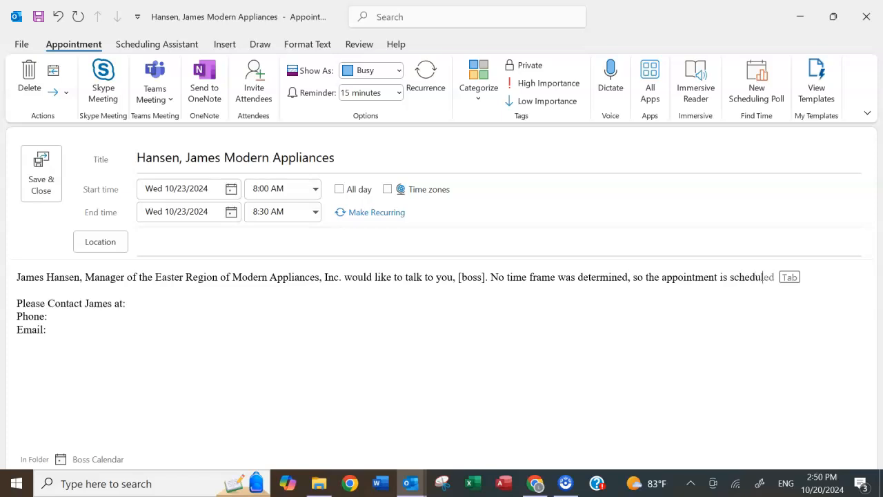
{"action": "type", "text": "ed for 11am so "}
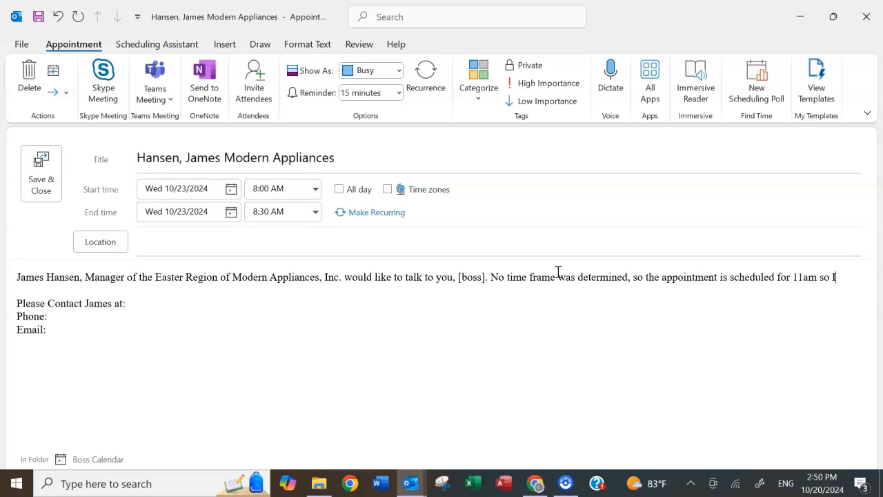
{"action": "type", "text": "it can f"}
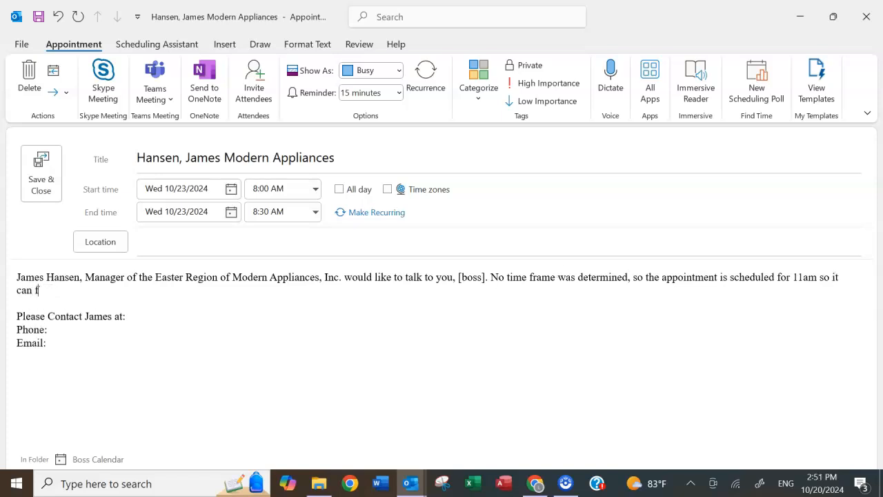
{"action": "key", "text": "BackSpace"}
{"action": "type", "text": "roll over into lunch an"}
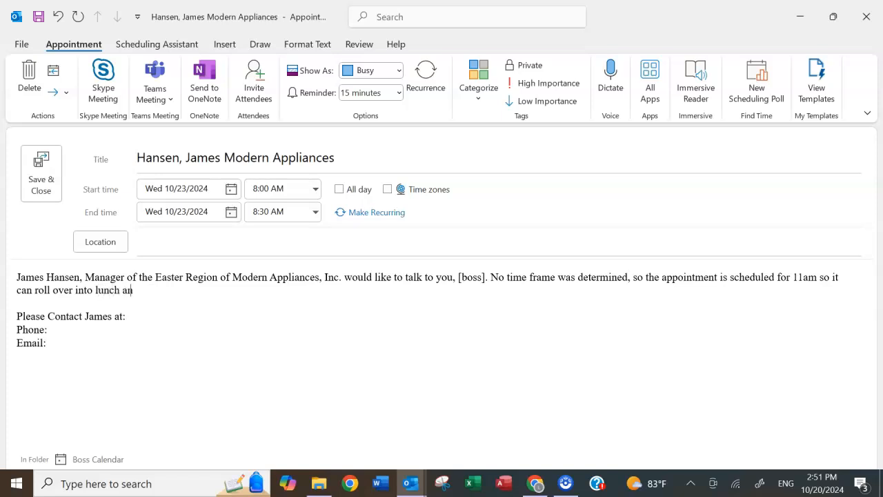
{"action": "type", "text": "d not affect other a"}
{"action": "key", "text": "Tab"}
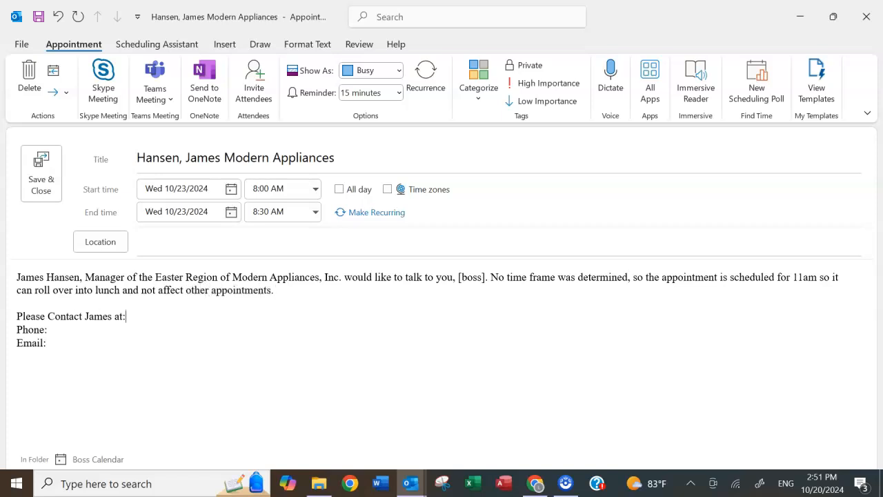
- Add the sender's name as a dashed sign-off below the contact lines, separated by a blank line
{"action": "key", "text": "Return"}
{"action": "key", "text": "Return"}
{"action": "type", "text": "- Lexxi"}
- Schedule the Modern Appliances appointment from 11:00 AM to 12:00 PM, and save and close it
{"action": "left_click", "coordinate": [208, 248]}
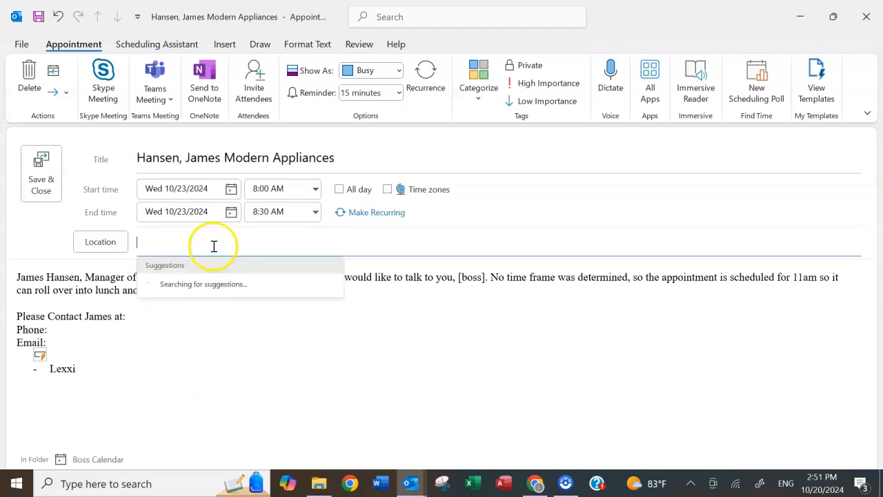
{"action": "left_click", "coordinate": [316, 189]}
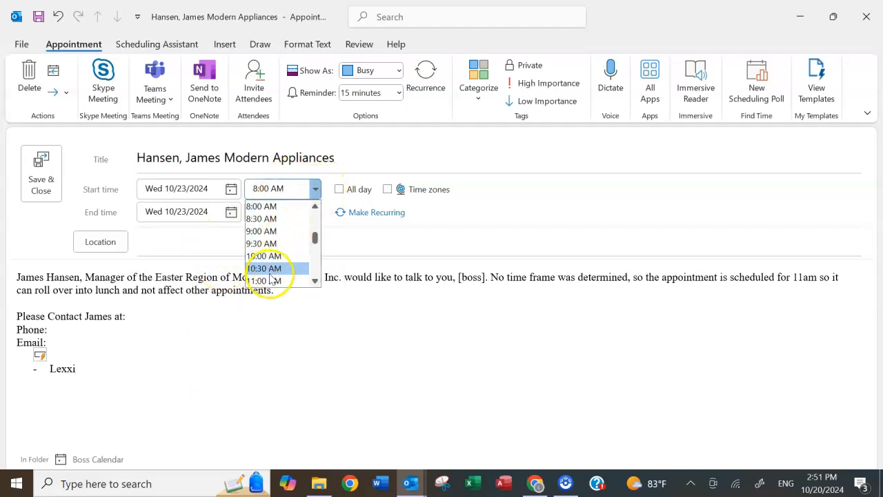
{"action": "left_click", "coordinate": [270, 280]}
{"action": "left_click", "coordinate": [313, 214]}
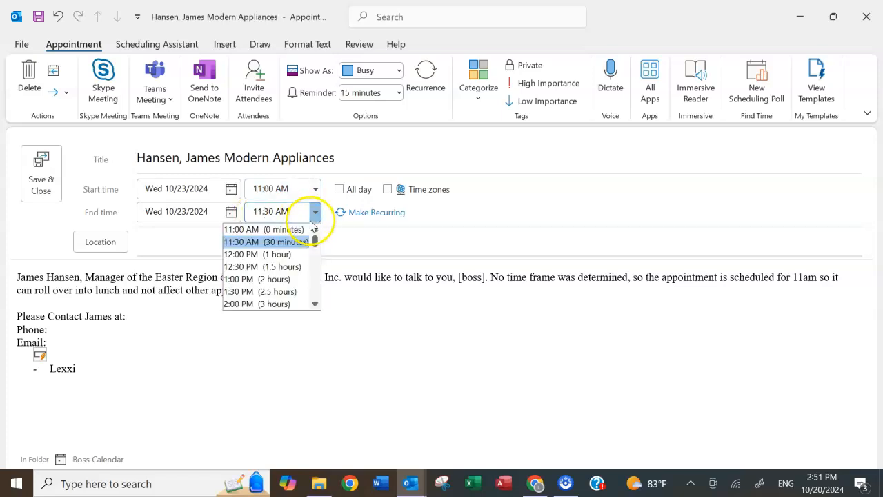
{"action": "left_click", "coordinate": [259, 254]}
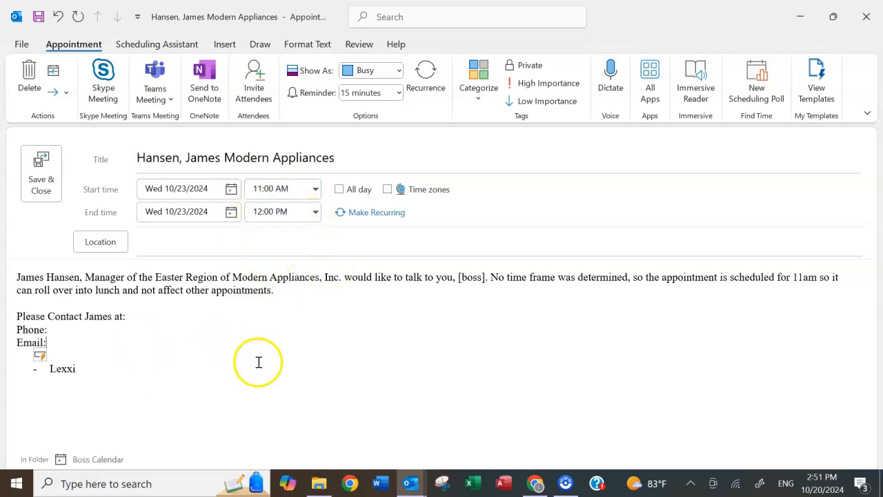
{"action": "left_click", "coordinate": [40, 169]}
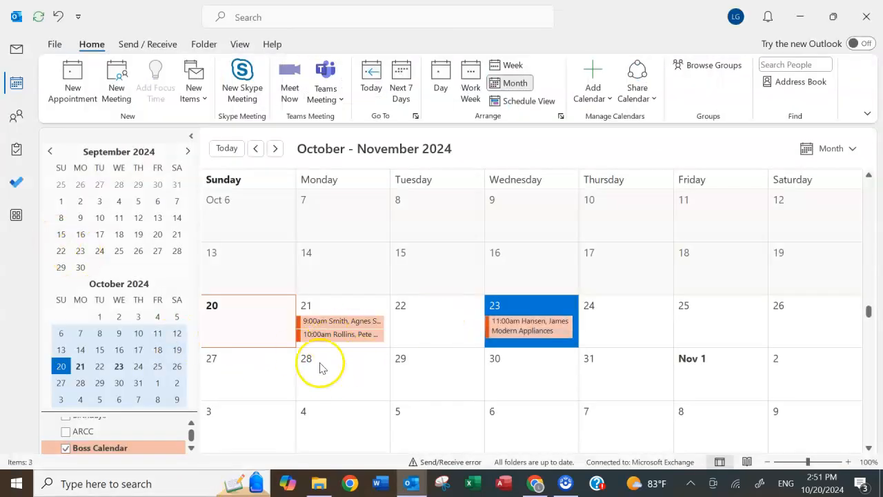
{"action": "left_click", "coordinate": [329, 305]}
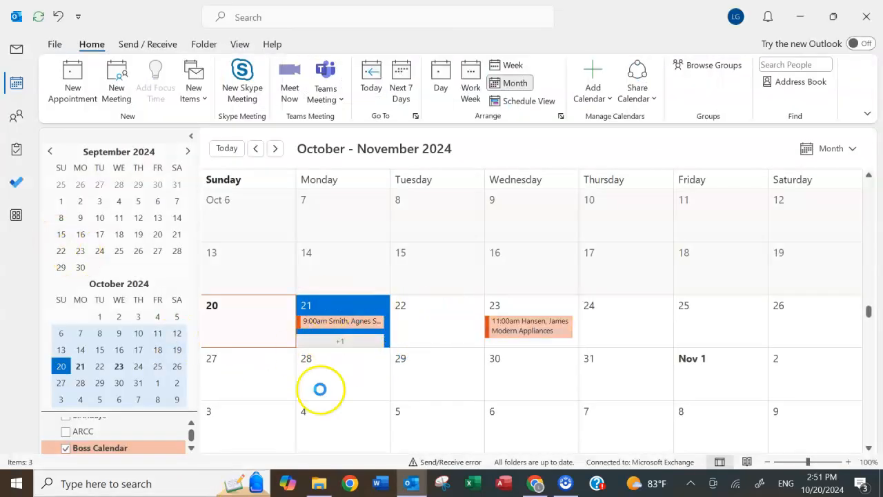
{"action": "left_click", "coordinate": [197, 159]}
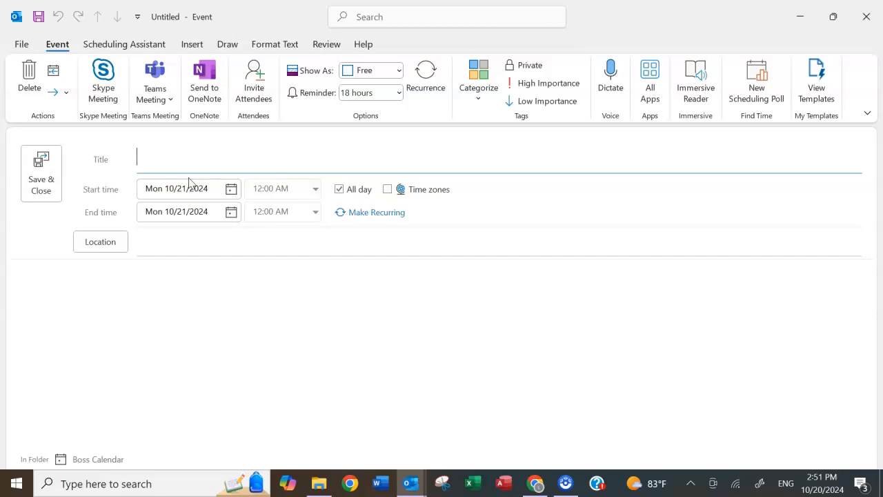
{"action": "left_click", "coordinate": [30, 87]}
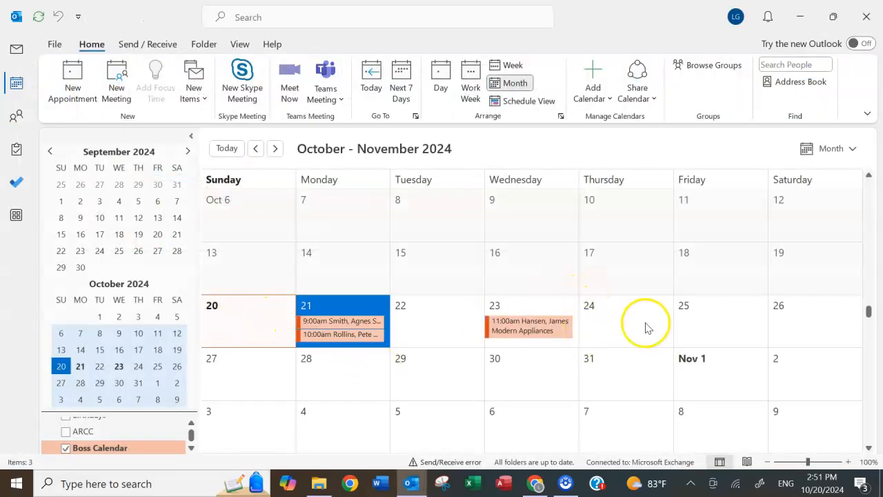
- Create a Boss Calendar entry on Friday, October 25, titled "Lunch with" followed by the guest's surname and "Modern Appliances"
{"action": "left_click", "coordinate": [718, 325]}
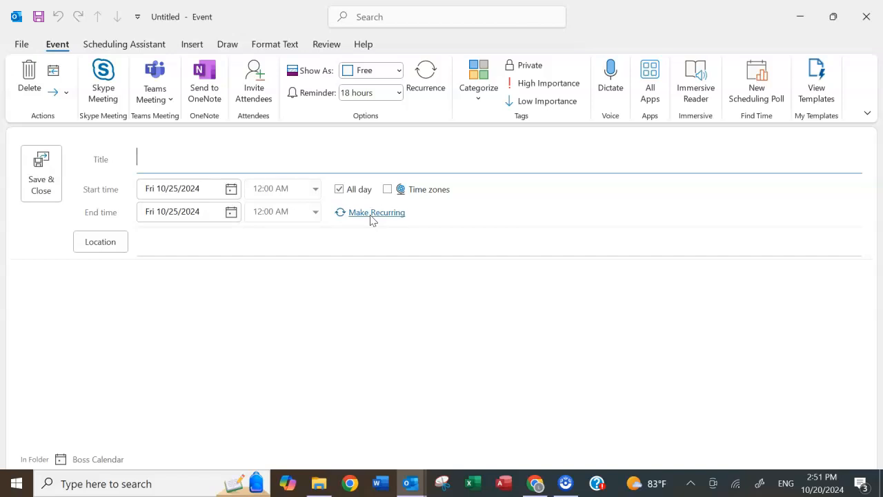
{"action": "type", "text": "Lunch with Hans"}
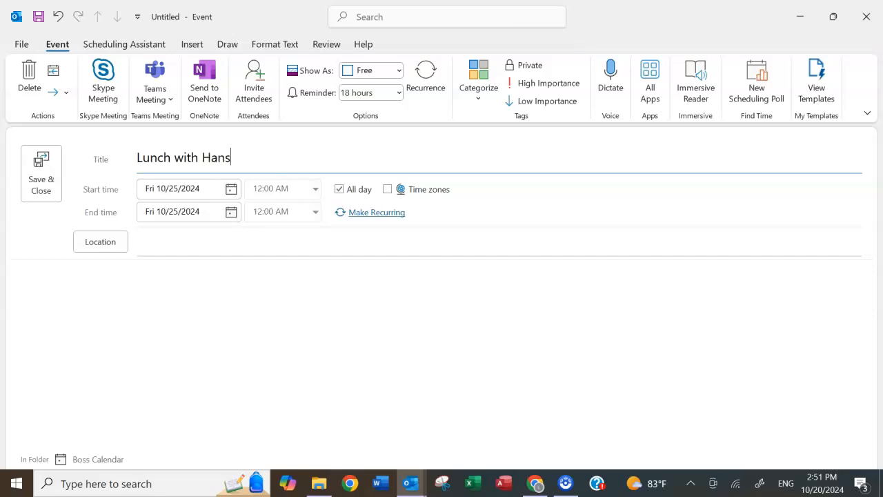
{"action": "type", "text": "en Moder"}
{"action": "key", "text": "BackSpace"}
{"action": "key", "text": "BackSpace"}
{"action": "key", "text": "BackSpace"}
{"action": "key", "text": "BackSpace"}
{"action": "key", "text": "BackSpace"}
{"action": "key", "text": "BackSpace"}
{"action": "key", "text": "BackSpace"}
{"action": "key", "text": "BackSpace"}
{"action": "key", "text": "BackSpace"}
{"action": "key", "text": "BackSpace"}
{"action": "key", "text": "BackSpace"}
{"action": "key", "text": "BackSpace"}
{"action": "type", "text": "Mr"}
{"action": "key", "text": "BackSpace"}
{"action": "key", "text": "BackSpace"}
{"action": "type", "text": "Hansen, Mod"}
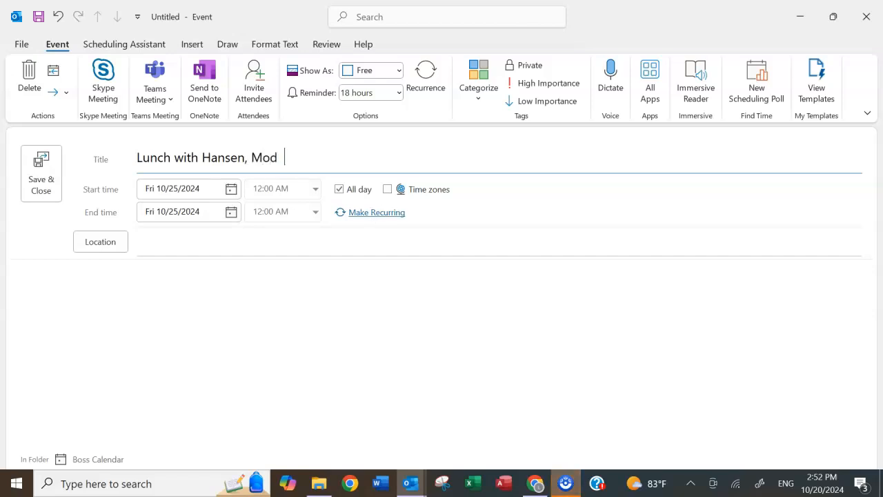
{"action": "key", "text": "BackSpace"}
{"action": "type", "text": "ern Appl"}
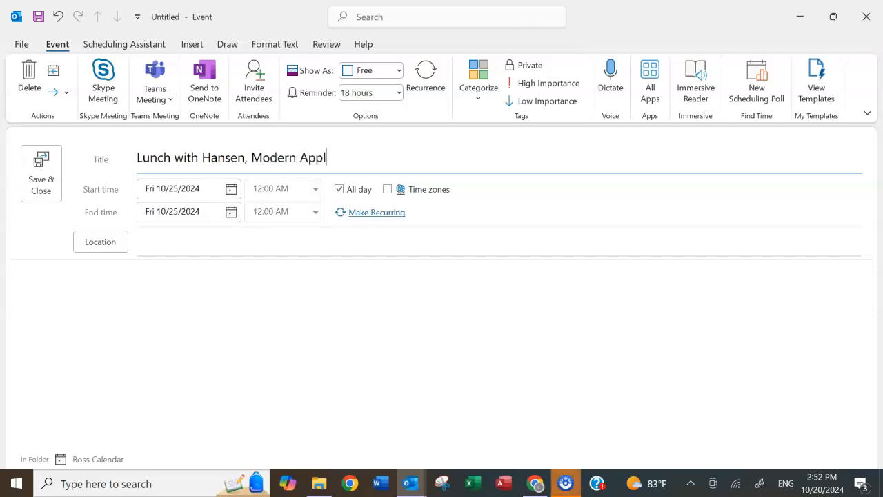
{"action": "type", "text": "iances"}
- Make the Modern Appliances lunch a timed appointment instead of all day, starting at 12:00 PM
{"action": "left_click", "coordinate": [339, 188]}
{"action": "left_click", "coordinate": [315, 189]}
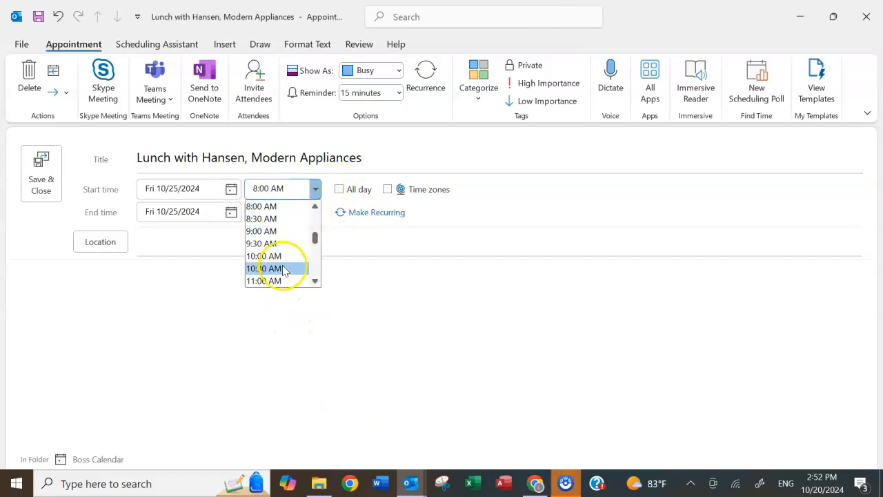
{"action": "left_click", "coordinate": [315, 281]}
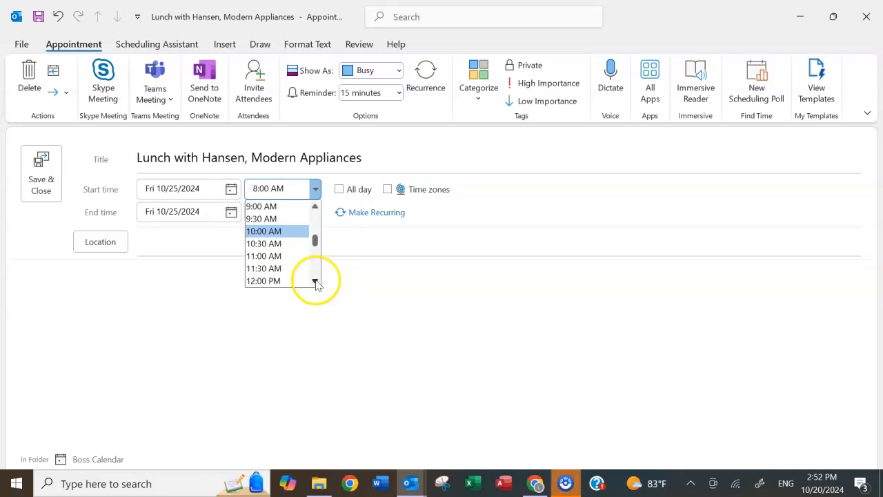
{"action": "left_click", "coordinate": [275, 281]}
- Start the appointment notes with "Lunch with Mr.", the guest's full name and "of the eastern region of Modern Appliances, Inc."
{"action": "left_click", "coordinate": [141, 249]}
{"action": "left_click", "coordinate": [118, 332]}
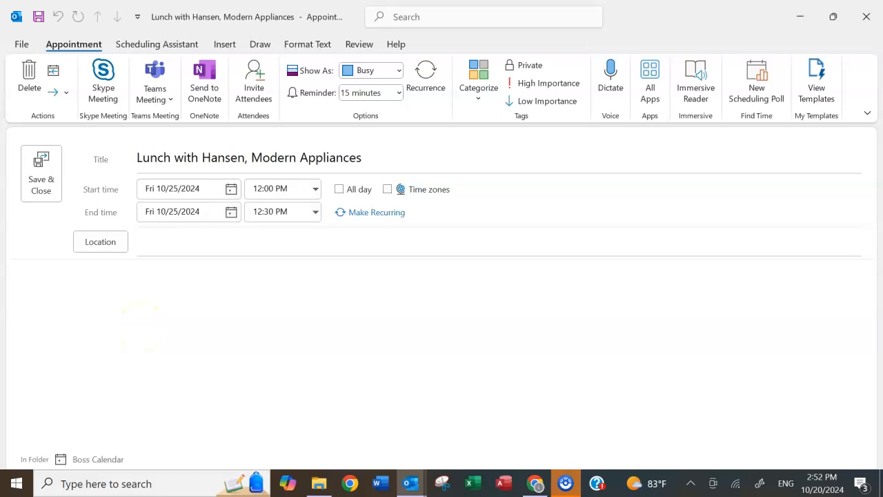
{"action": "type", "text": "Lunch with Mr. Hansen"}
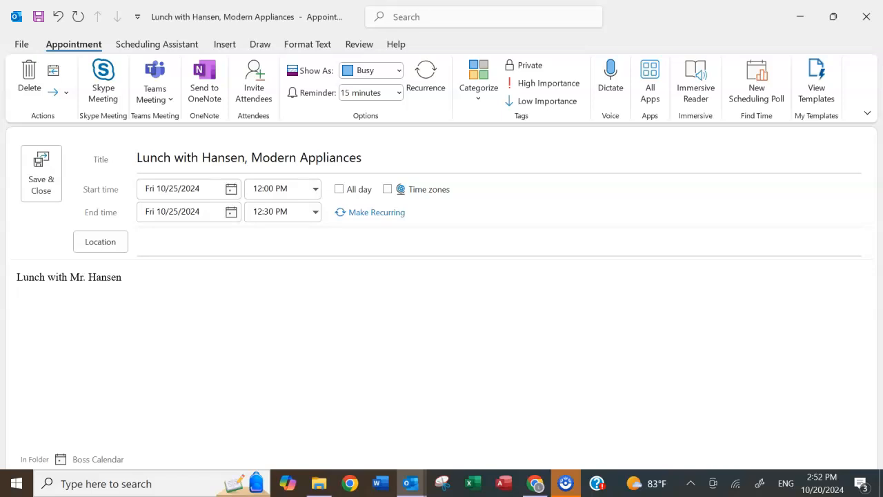
{"action": "type", "text": " James"}
{"action": "type", "text": " of Mo"}
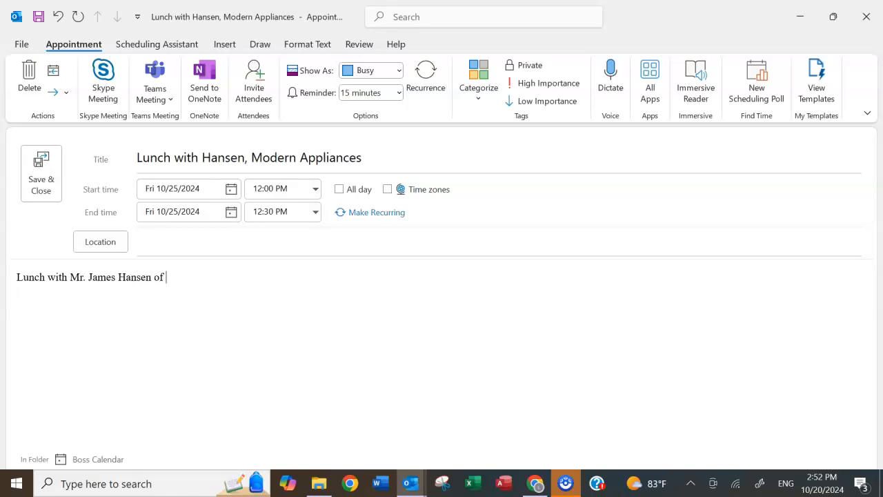
{"action": "key", "text": "BackSpace"}
{"action": "key", "text": "BackSpace"}
{"action": "type", "text": "eld"}
{"action": "key", "text": "BackSpace"}
{"action": "key", "text": "BackSpace"}
{"action": "key", "text": "BackSpace"}
{"action": "type", "text": "the eastern re"}
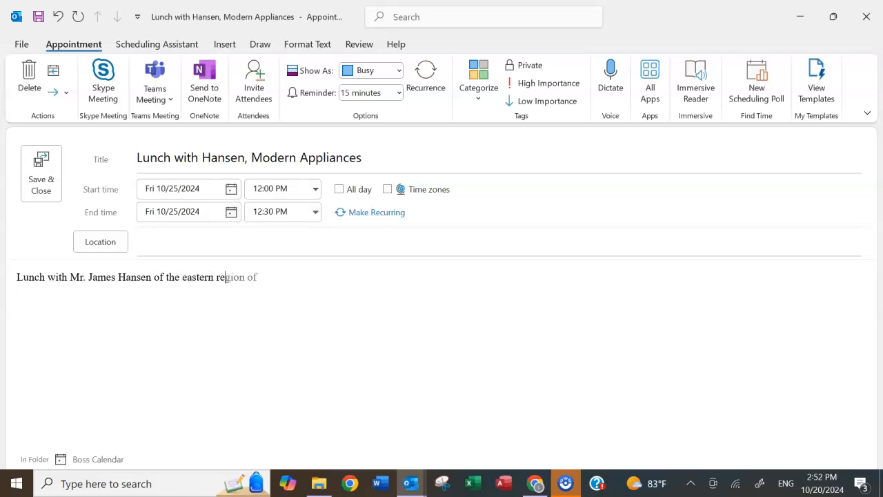
{"action": "type", "text": "gion of Modern Appliances, Inc."}
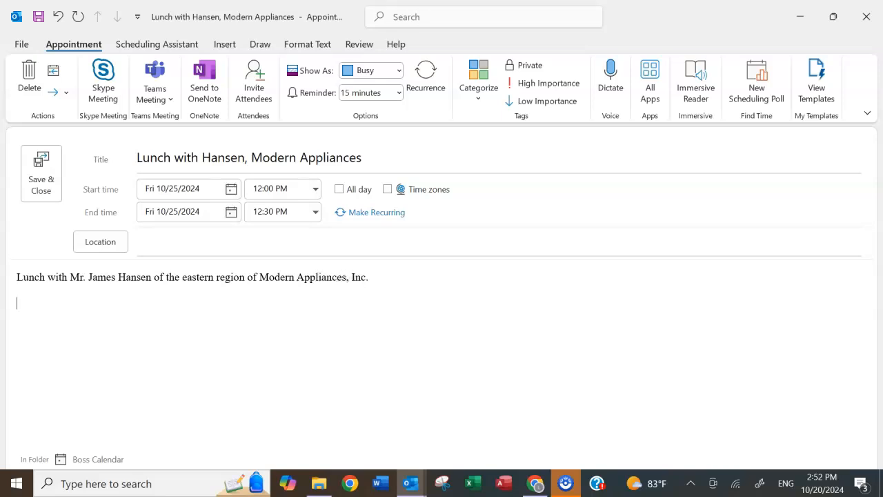
- Below the lunch description, add a "Please Contact Mr. ... at:" line with the guest's surname, followed by "Phone:" and "Email:" lines
{"action": "type", "text": "Please Contact Mr. Hans"}
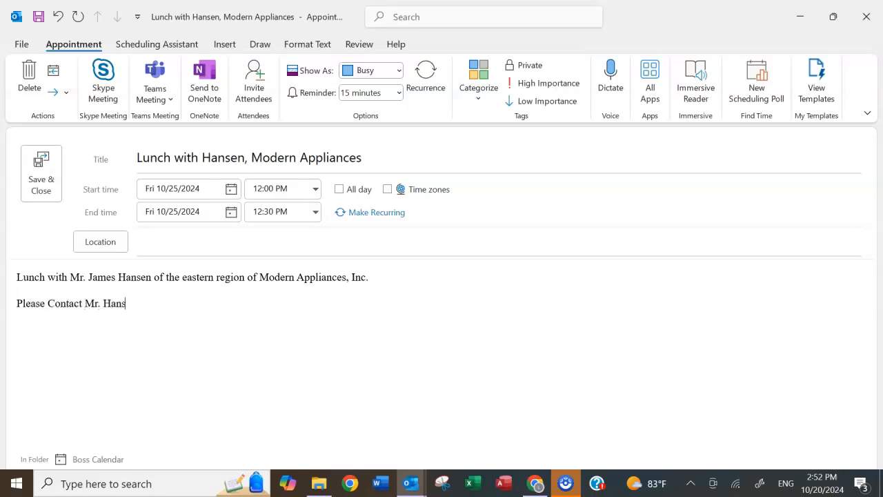
{"action": "type", "text": "en a"}
{"action": "type", "text": "Phone"}
{"action": "type", "text": "Email\":"}
{"action": "key", "text": "BackSpace"}
{"action": "key", "text": "BackSpace"}
- Add the note "He does not have any food allergies." below the contact lines, separated by a blank line
{"action": "type", "text": "He does not ha"}
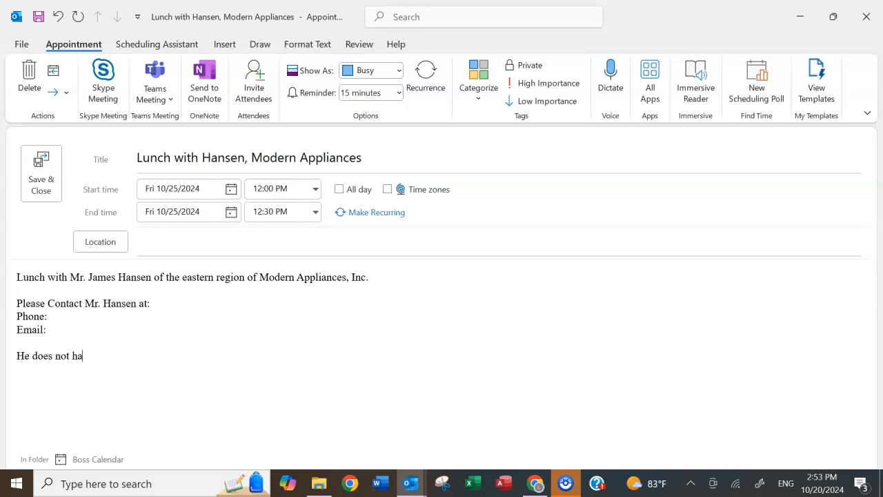
{"action": "type", "text": "ve aby"}
{"action": "key", "text": "BackSpace"}
{"action": "type", "text": "ny food allergies.  "}
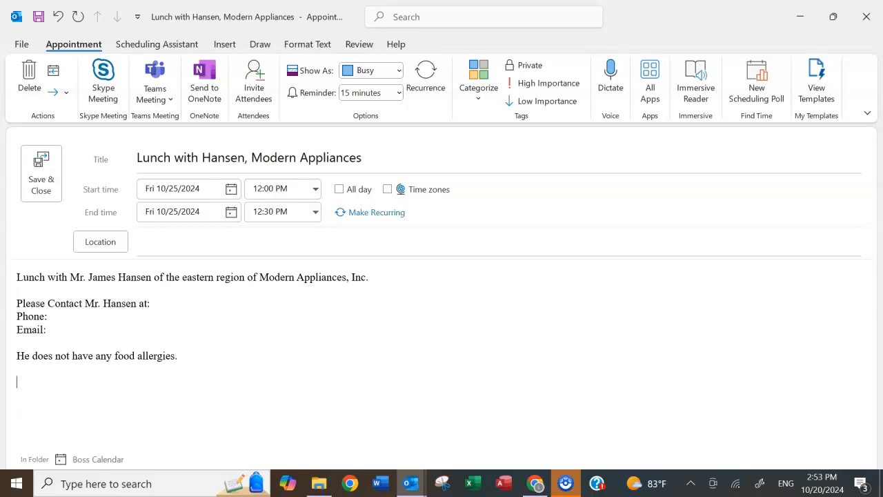
- Add the sender's first name as a dashed sign-off to the lunch notes, and save and close the appointment
{"action": "type", "text": "-Lexxi"}
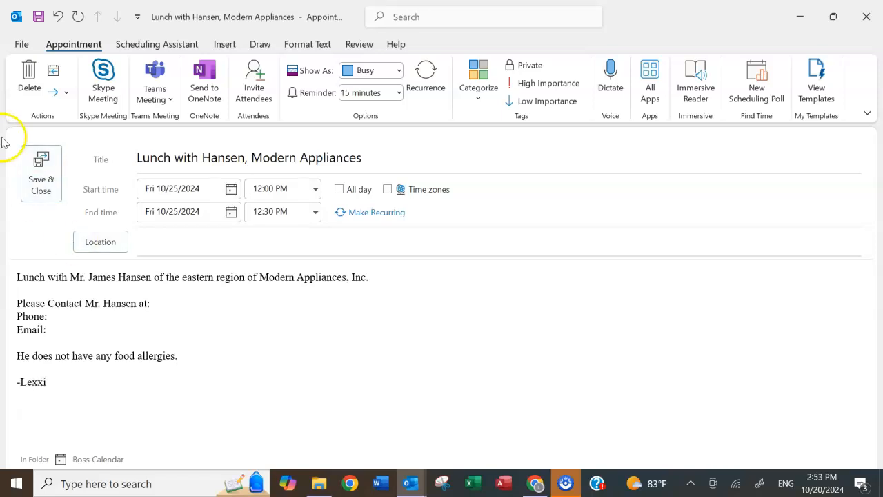
{"action": "left_click", "coordinate": [40, 173]}
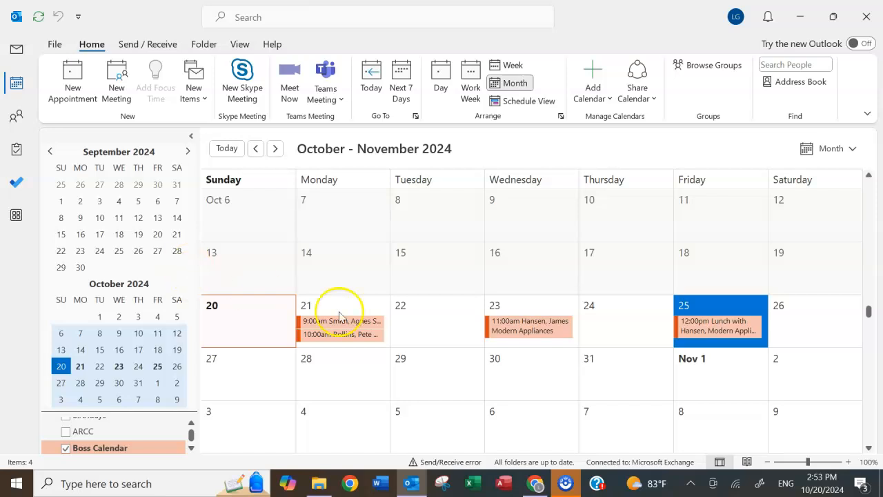
- Create a Boss Calendar entry on Tuesday, October 22, titled with the caller's last and first name followed by "- Marketing VP"
{"action": "left_click", "coordinate": [449, 322]}
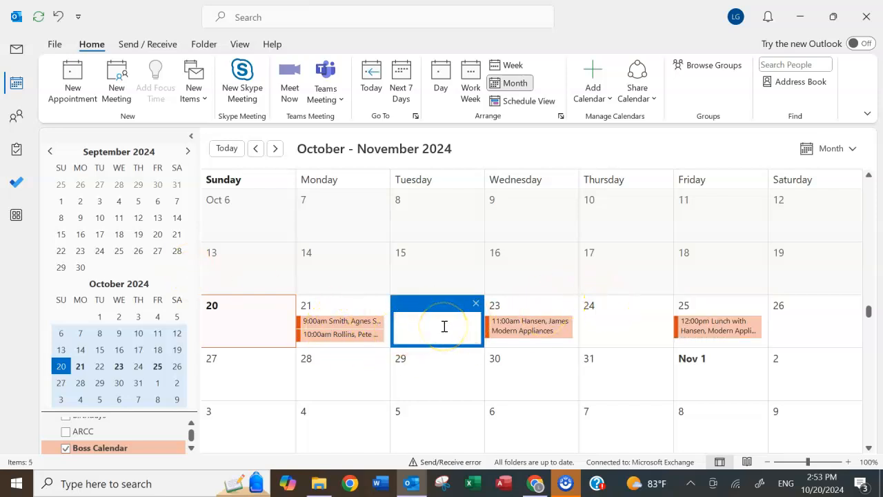
{"action": "left_click", "coordinate": [609, 318]}
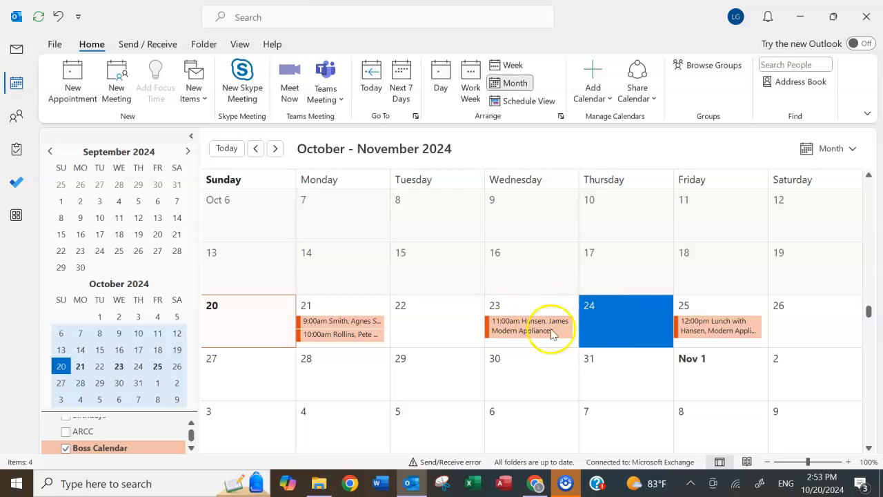
{"action": "left_click", "coordinate": [420, 315]}
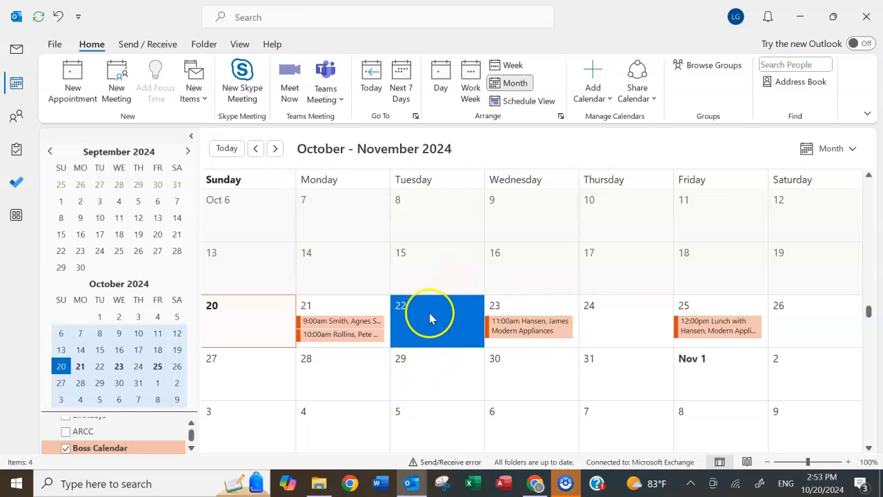
{"action": "double_click", "coordinate": [429, 315]}
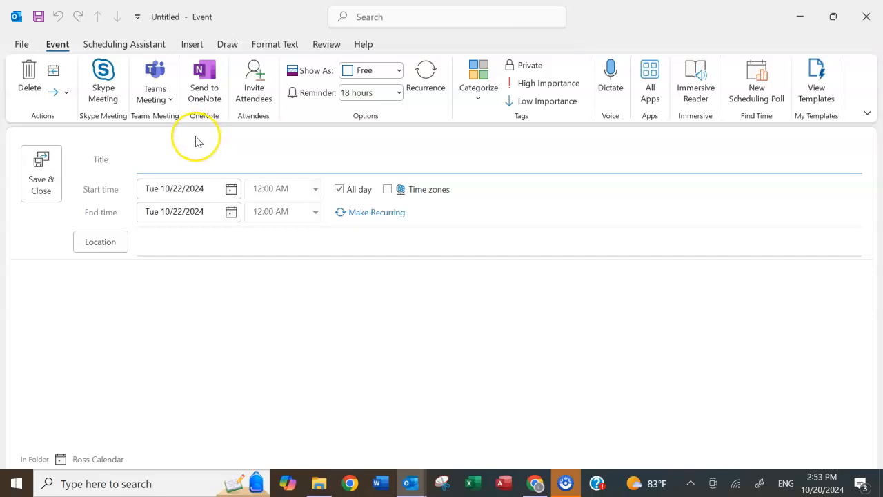
{"action": "type", "text": "Baxte"}
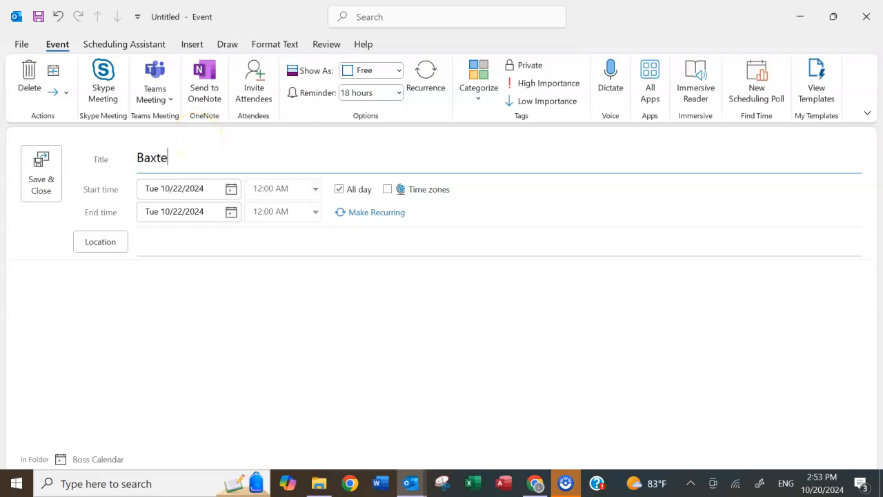
{"action": "type", "text": "r, Karen - Marketing"}
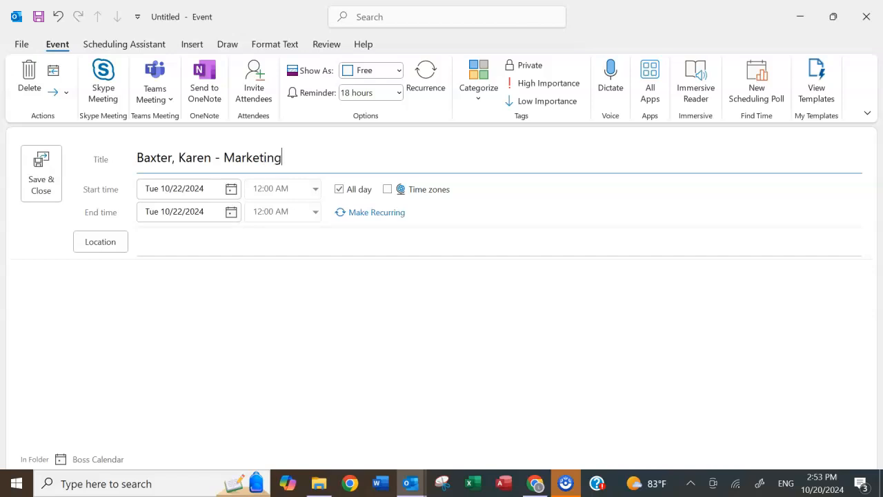
{"action": "type", "text": " VP"}
{"action": "left_click", "coordinate": [85, 329]}
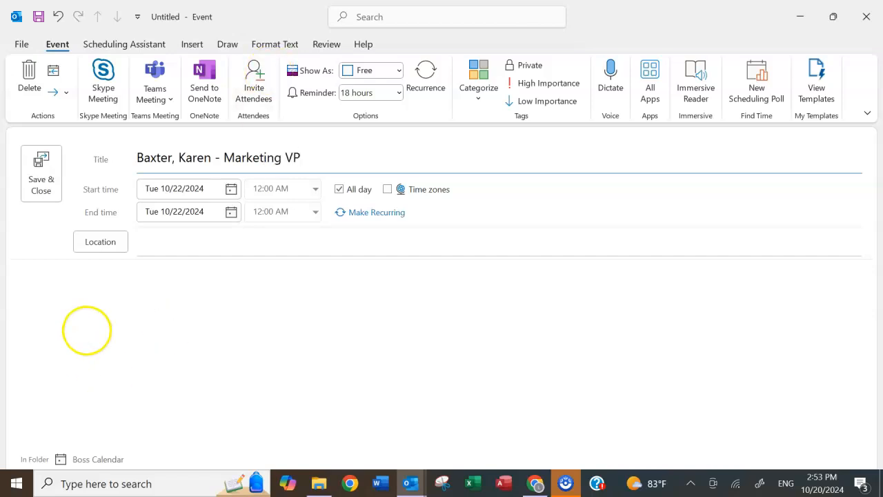
- Turn off the all-day setting for the Marketing VP entry and schedule it from 3:00 PM to 5:00 PM
{"action": "left_click", "coordinate": [339, 189]}
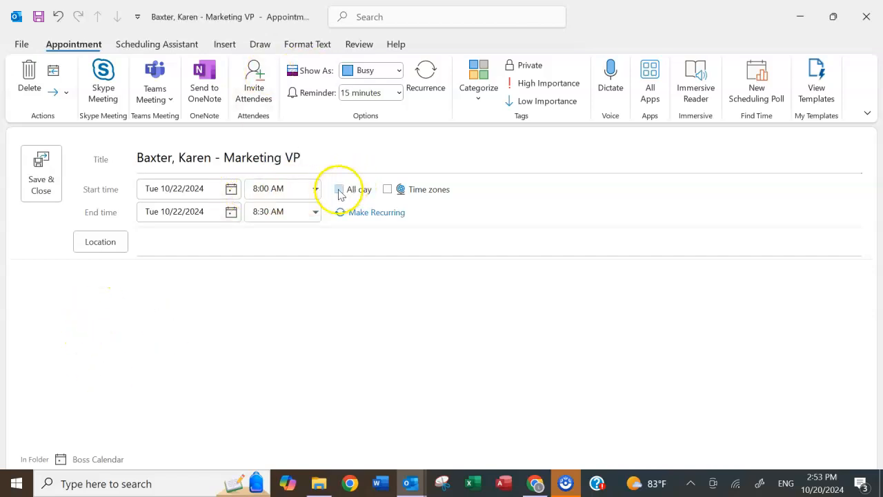
{"action": "left_click", "coordinate": [314, 189]}
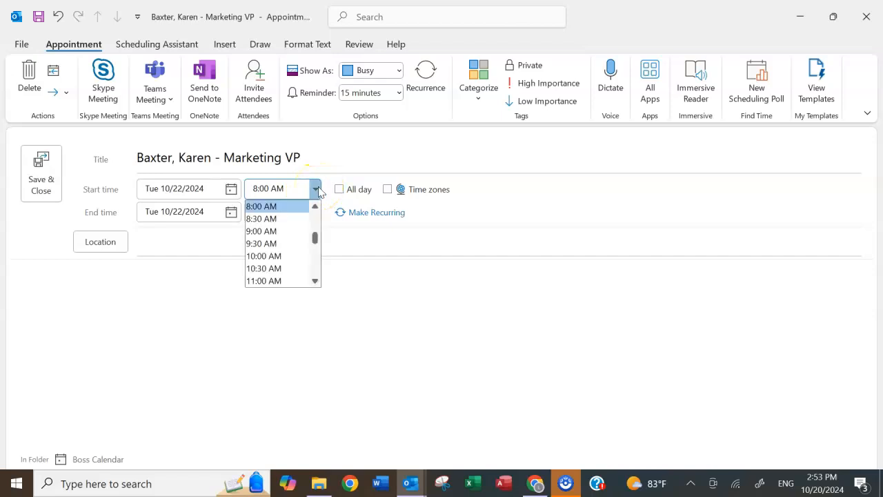
{"action": "left_click", "coordinate": [315, 280]}
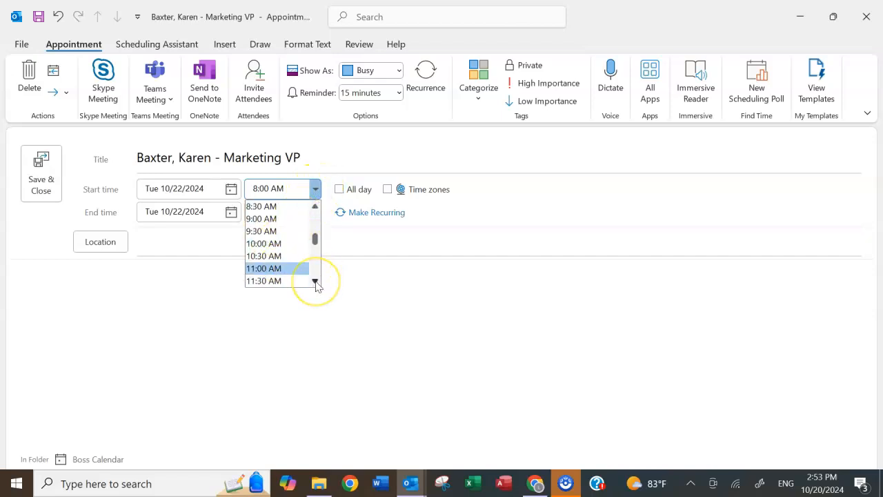
{"action": "left_click", "coordinate": [315, 281]}
{"action": "left_click", "coordinate": [315, 281]}
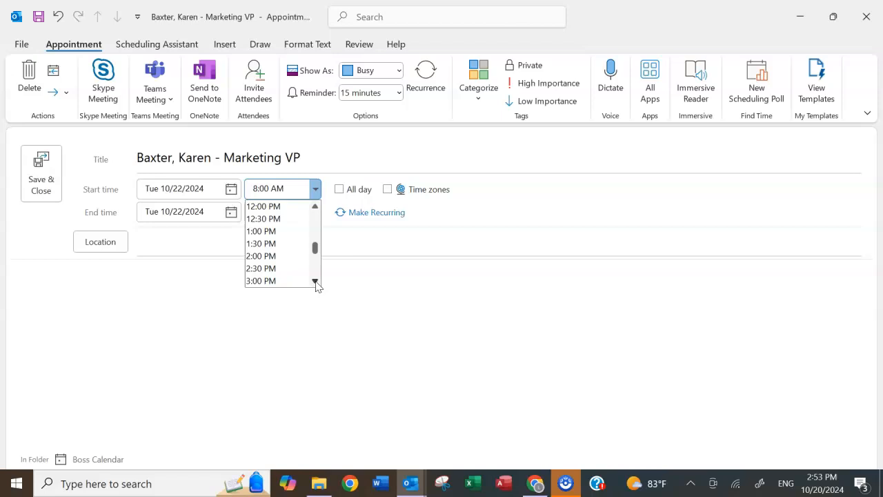
{"action": "left_click", "coordinate": [269, 280]}
{"action": "left_click", "coordinate": [315, 212]}
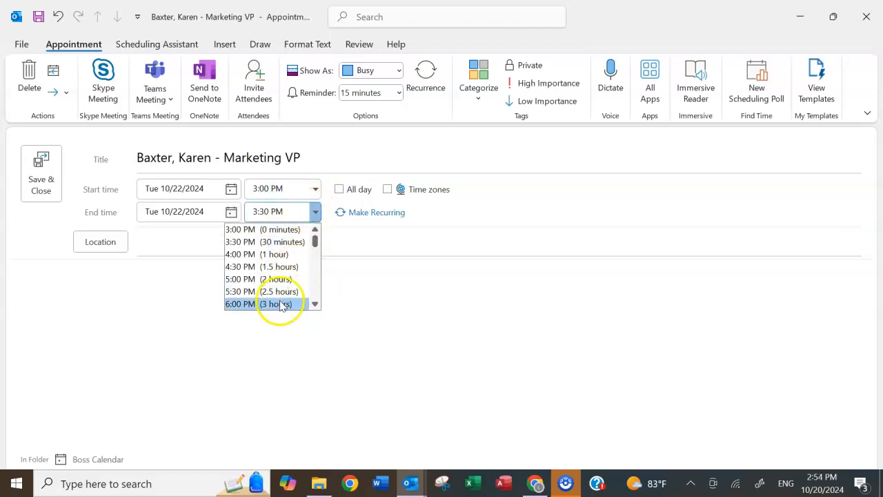
{"action": "left_click", "coordinate": [242, 279]}
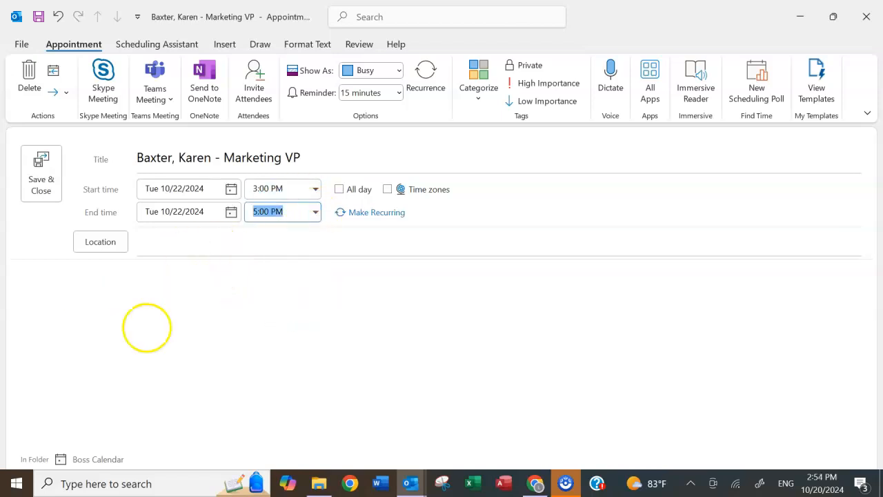
- Write in the notes that the caller, Assistant VP of Marketing, Western Region, would like to have a phone conference with you, [boss], to review strategies
{"action": "left_click", "coordinate": [168, 289]}
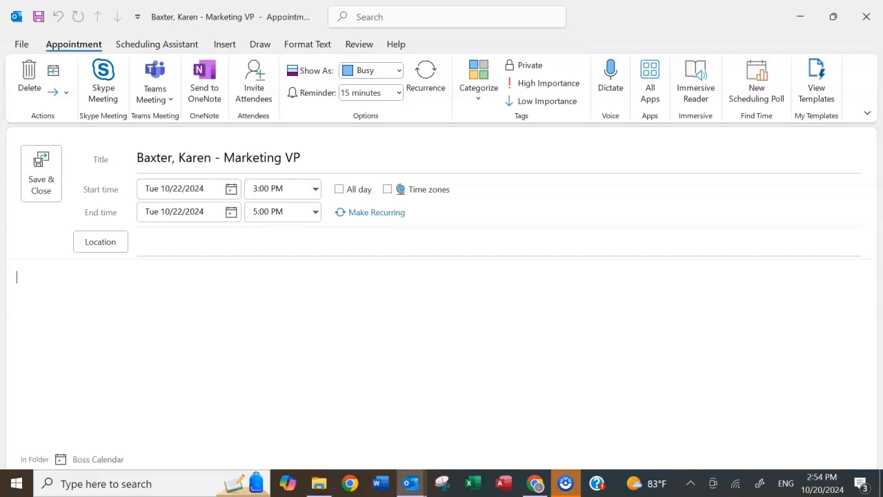
{"action": "type", "text": "en Baxter, Assistant VP of Marketing, Wester Re"}
{"action": "key", "text": "BackSpace"}
{"action": "key", "text": "BackSpace"}
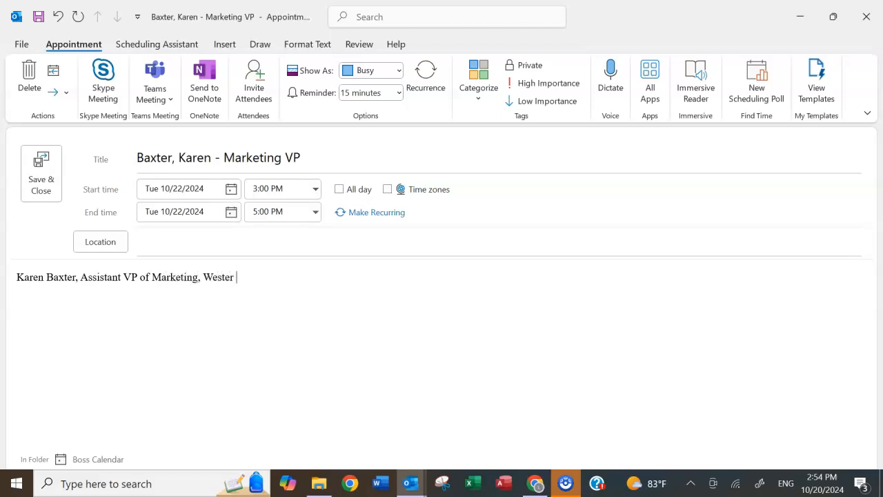
{"action": "type", "text": "rn Regio"}
{"action": "type", "text": "n, would like to "}
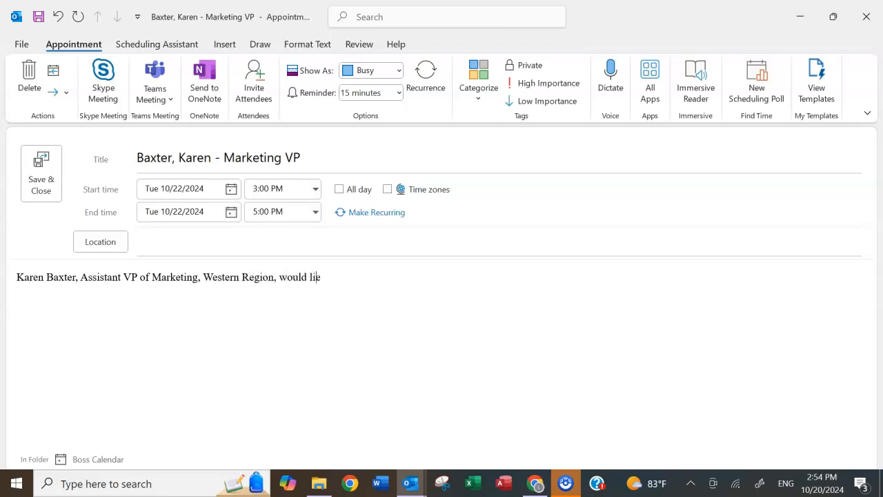
{"action": "type", "text": "have a phone co"}
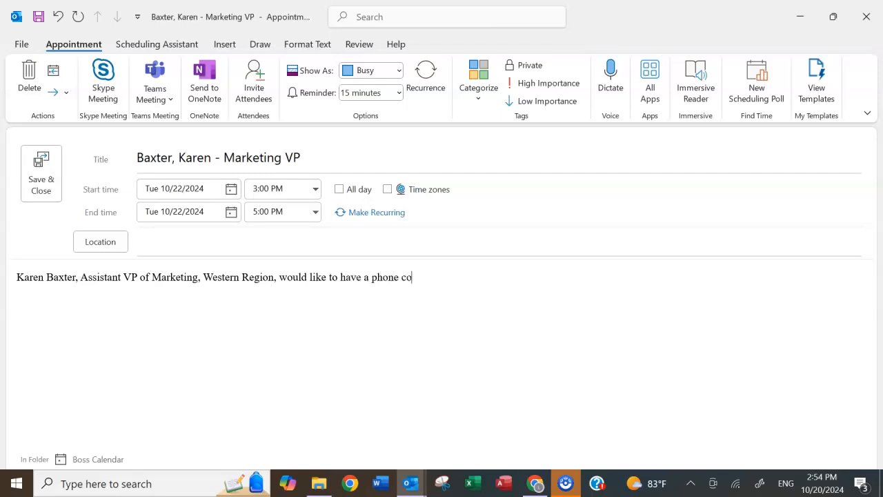
{"action": "type", "text": "nference with you, ["}
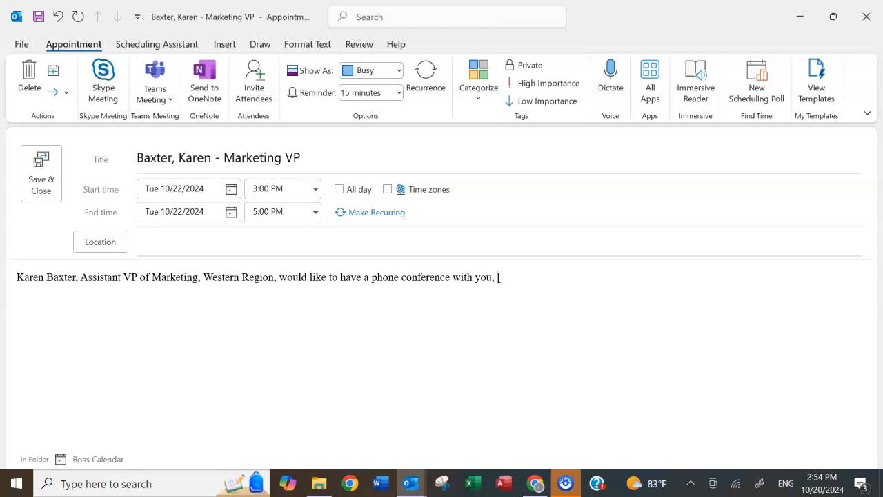
{"action": "type", "text": "boss], to review strategies"}
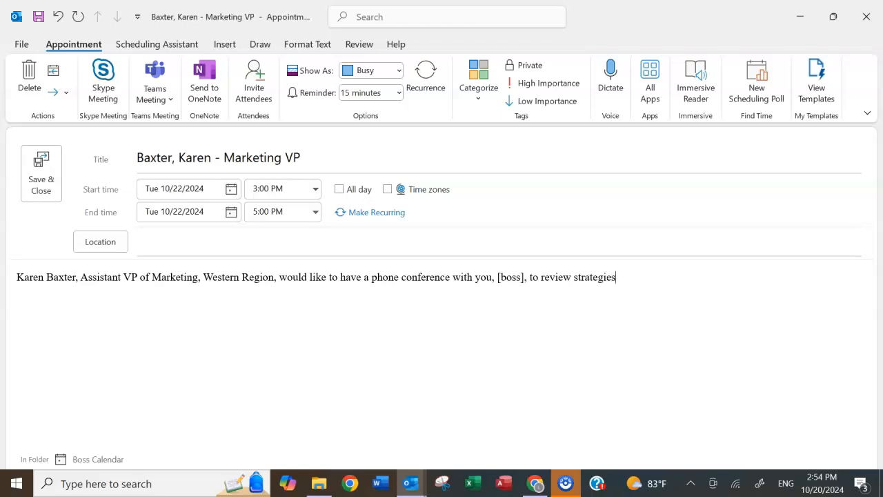
- Add a "Please contact" line with the caller's first name, empty "Phone:" and "Email:" lines, and the sender's dashed first-name sign-off
{"action": "type", "text": ". Please conta"}
{"action": "type", "text": "cts"}
{"action": "key", "text": "BackSpace"}
{"action": "key", "text": "BackSpace"}
{"action": "type", "text": "K"}
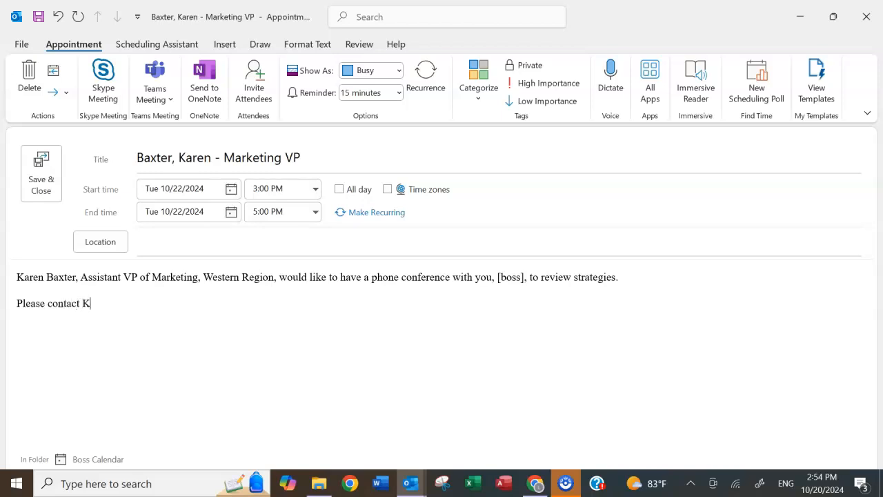
{"action": "type", "text": "aren at:"}
{"action": "key", "text": "Return"}
{"action": "type", "text": "PHone"}
{"action": "key", "text": "BackSpace"}
{"action": "key", "text": "BackSpace"}
{"action": "key", "text": "BackSpace"}
{"action": "type", "text": "hone:"}
{"action": "key", "text": "Return"}
{"action": "type", "text": "Email"}
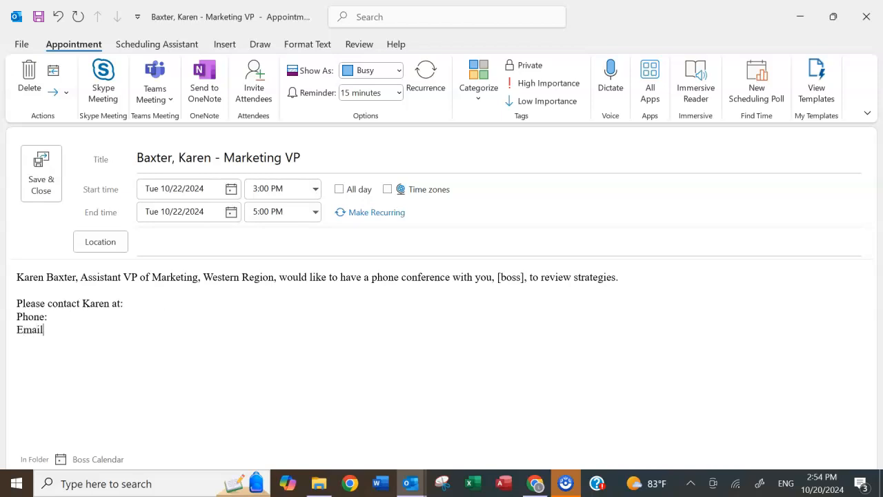
{"action": "type", "text": ":  -Lexxi"}
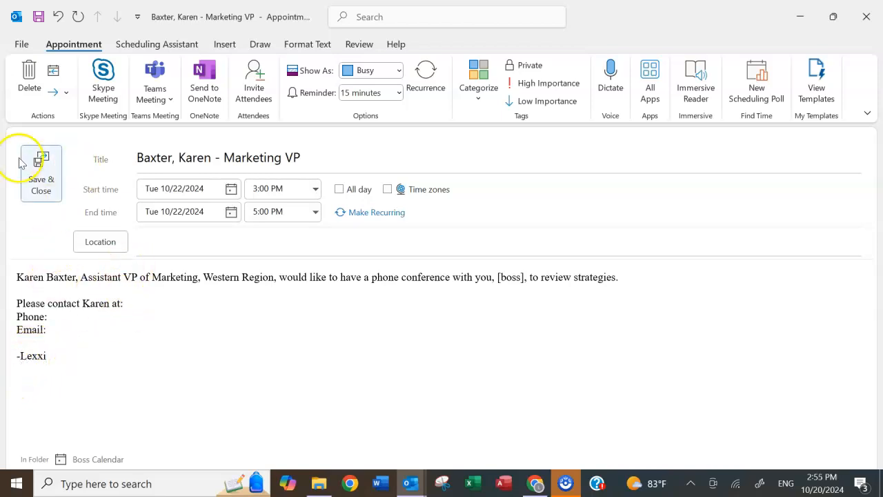
- Append "Assistant" to the appointment title after "Marketing VP", and save and close the appointment
{"action": "left_click", "coordinate": [235, 163]}
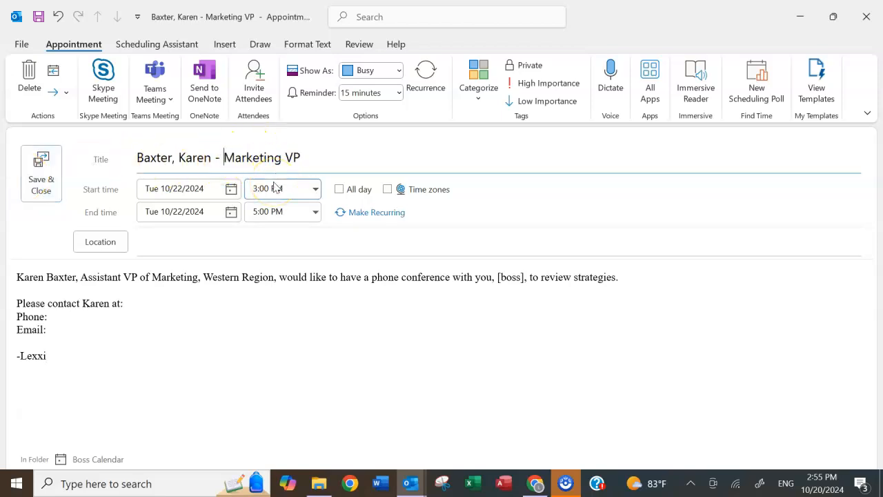
{"action": "left_click", "coordinate": [339, 164]}
{"action": "type", "text": "Assistant"}
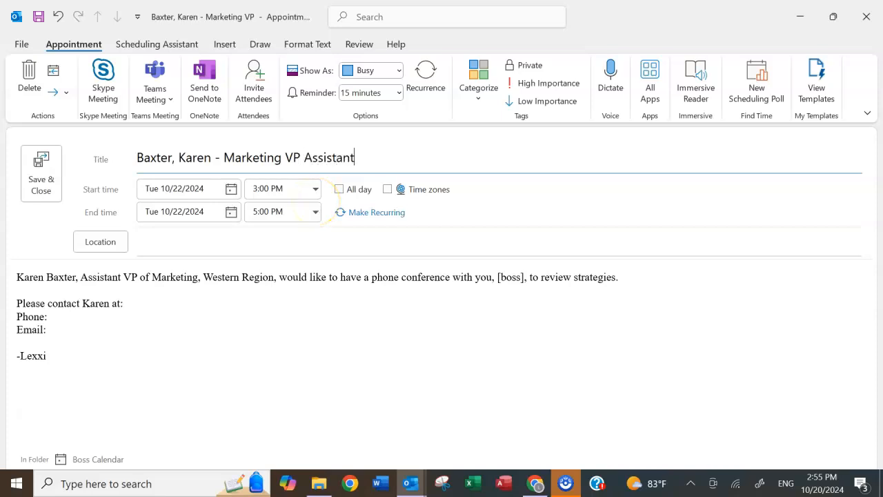
{"action": "left_click", "coordinate": [41, 178]}
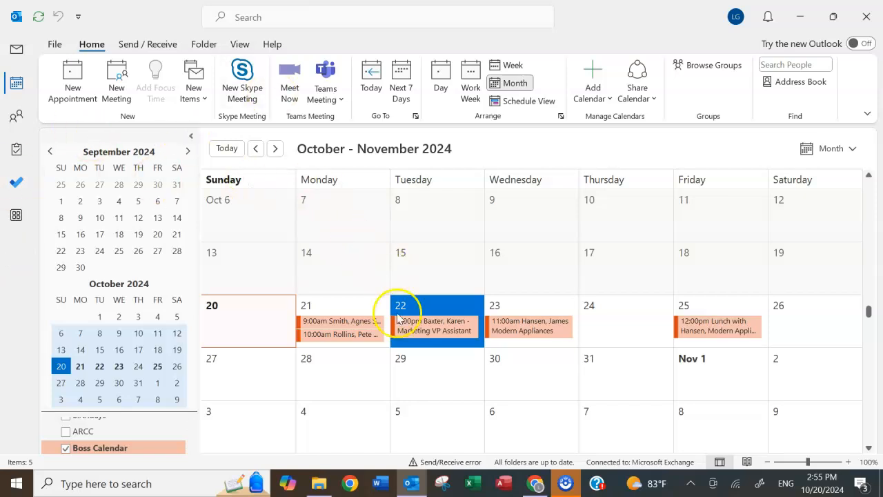
- Reopen the Marketing VP Assistant appointment on Tuesday, October 22 to review its details, and close it
{"action": "left_click", "coordinate": [449, 327]}
{"action": "double_click", "coordinate": [449, 327]}
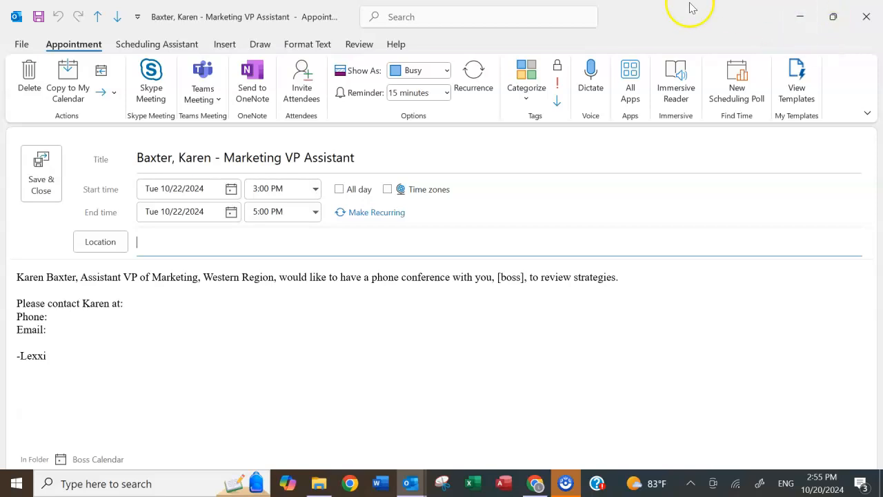
{"action": "left_click", "coordinate": [866, 16]}
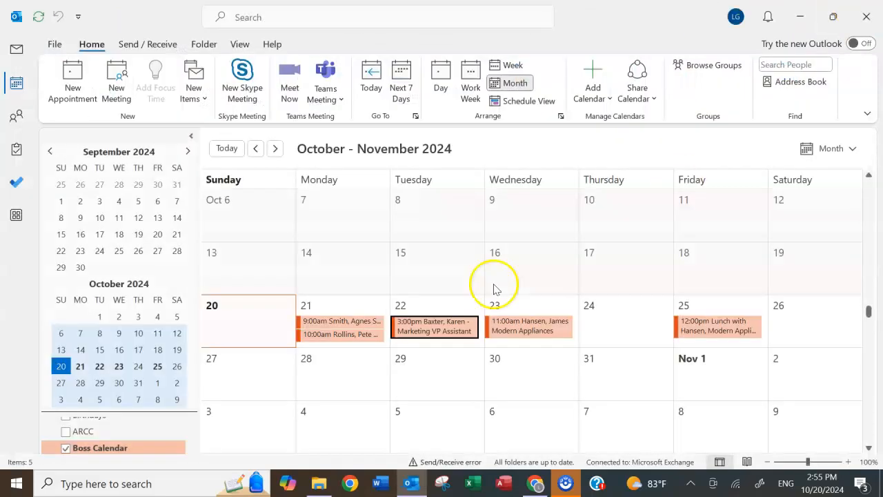
{"action": "left_click", "coordinate": [258, 318]}
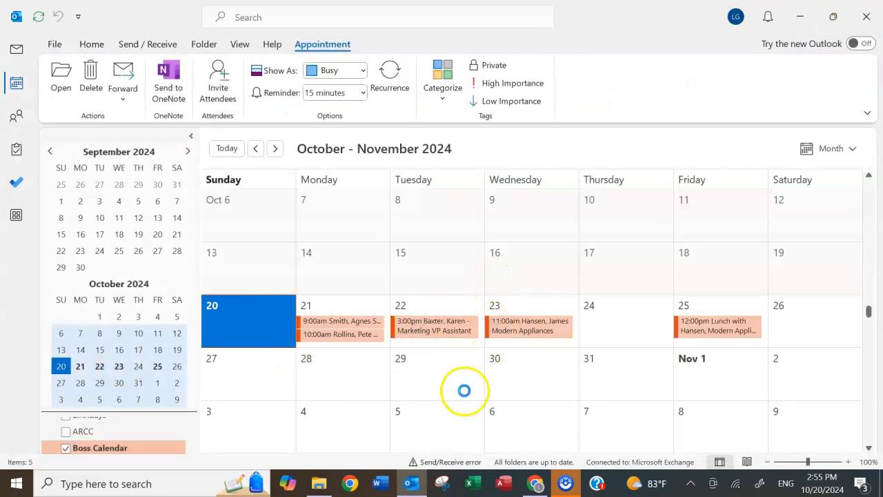
{"action": "key", "text": "ctrl+n"}
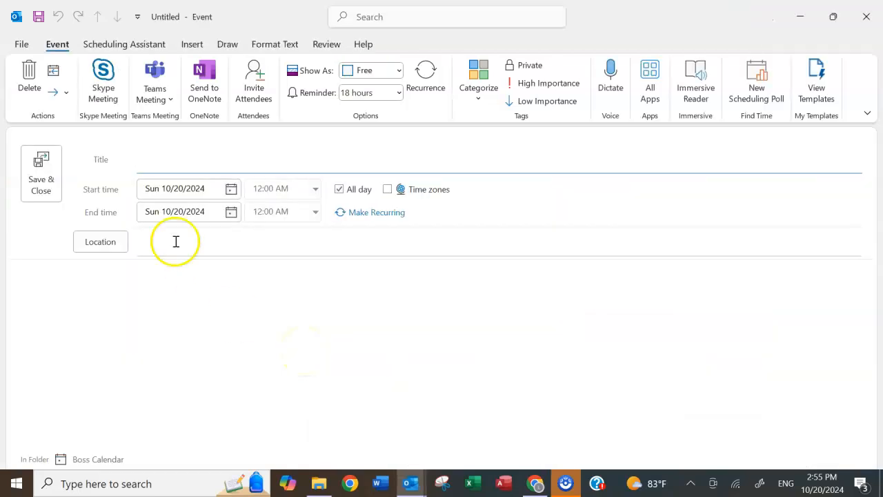
{"action": "left_click", "coordinate": [866, 16]}
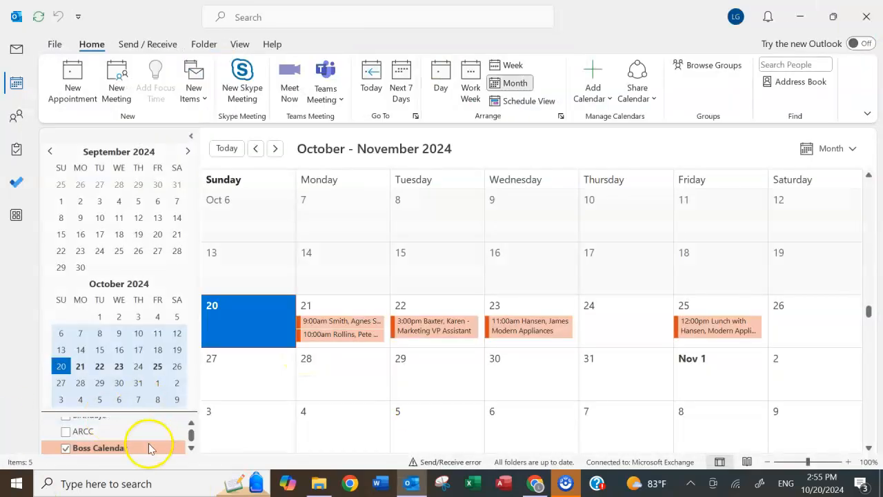
- Switch the display from the Boss Calendar to ARCC and back, with the Boss Calendar shown beside the main calendar
{"action": "left_click", "coordinate": [65, 449]}
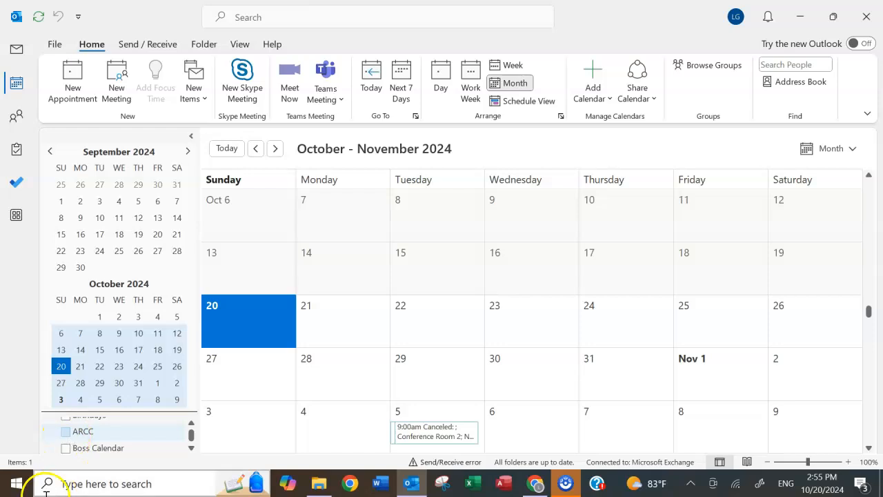
{"action": "left_click", "coordinate": [66, 448]}
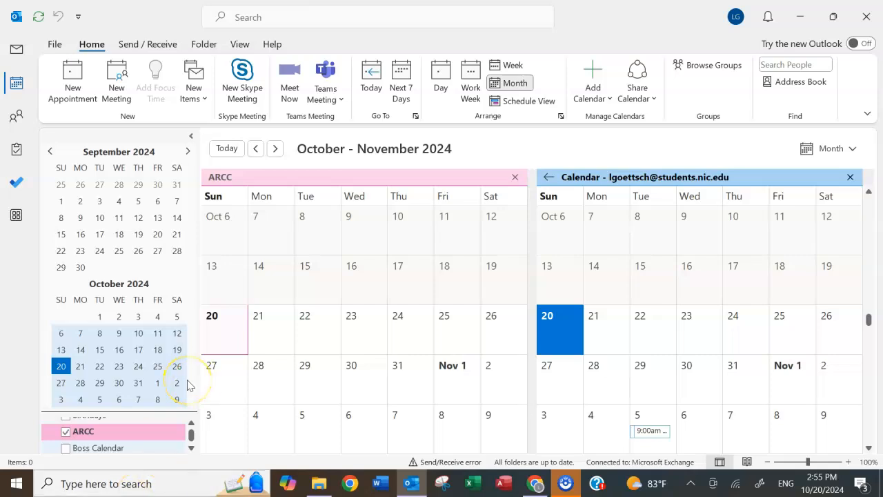
{"action": "left_click", "coordinate": [65, 431]}
{"action": "left_click", "coordinate": [83, 449]}
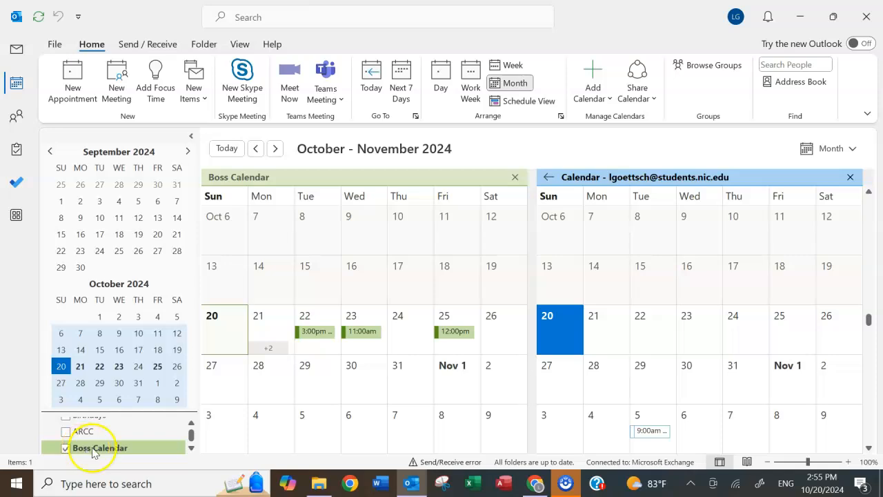
- Examine the management options of the Boss Calendar and the commands for sharing calendars and adding or opening shared ones
{"action": "right_click", "coordinate": [116, 449]}
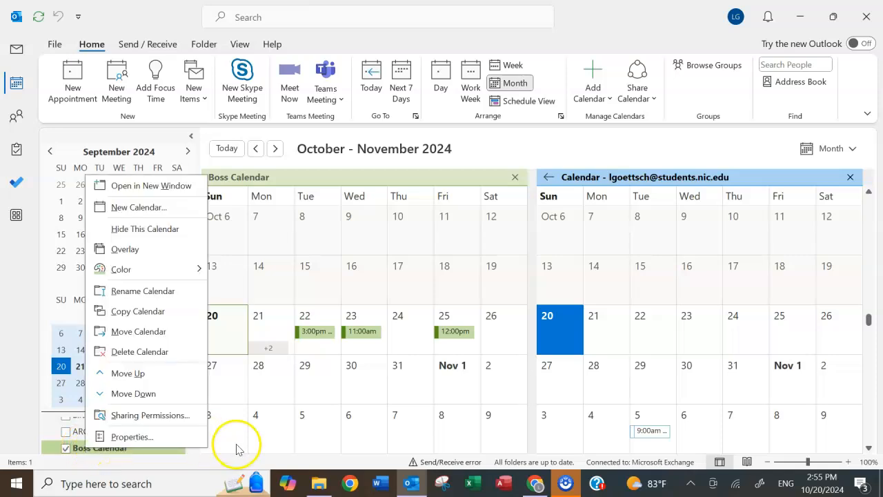
{"action": "mouse_move", "coordinate": [174, 271]}
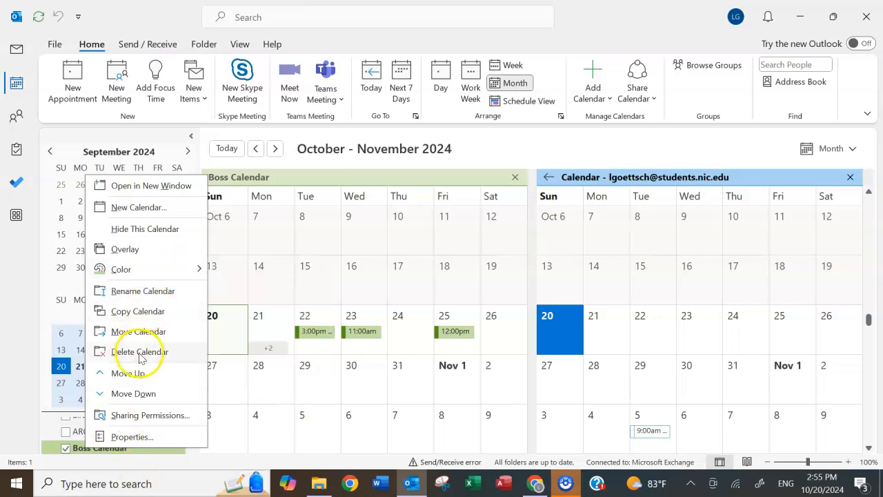
{"action": "left_click", "coordinate": [14, 373]}
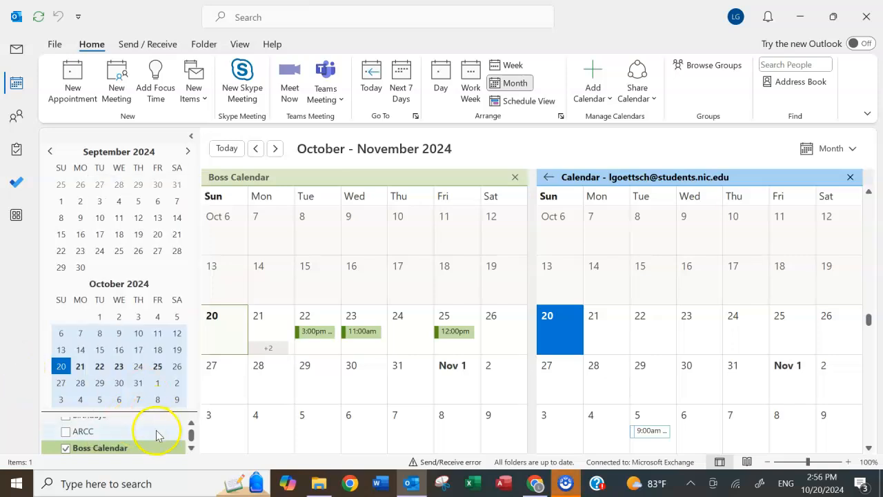
{"action": "scroll", "coordinate": [102, 447], "scroll_direction": "down", "scroll_amount": 3}
{"action": "scroll", "coordinate": [102, 447], "scroll_direction": "up", "scroll_amount": 4}
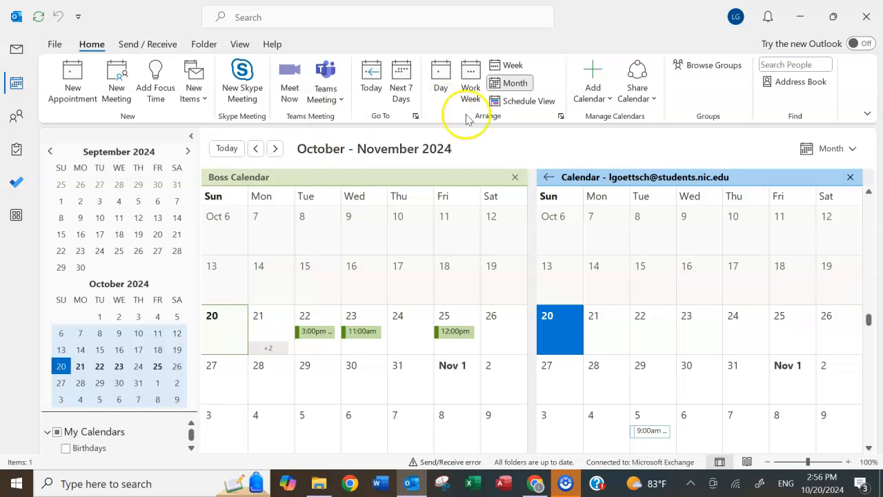
{"action": "left_click", "coordinate": [640, 95]}
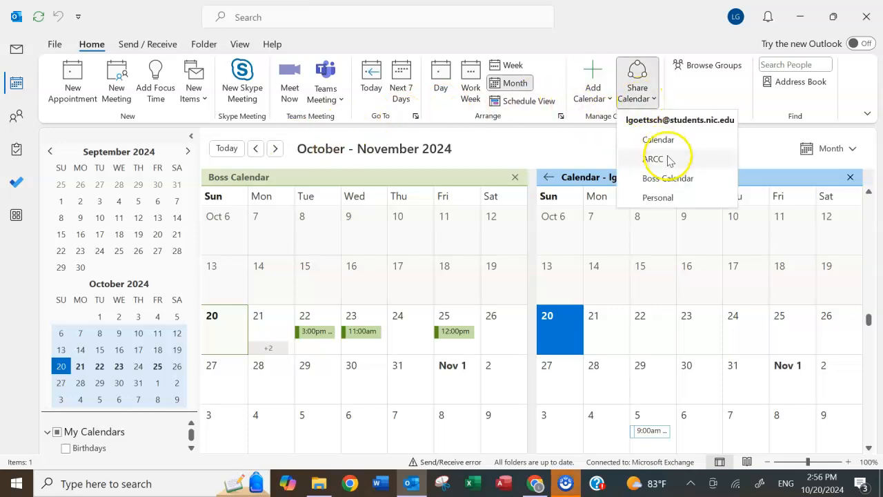
{"action": "left_click", "coordinate": [591, 97]}
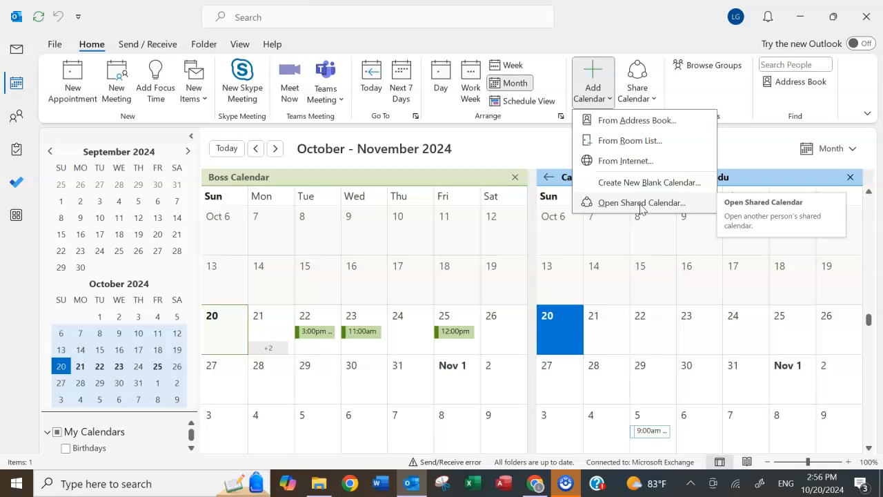
{"action": "left_click", "coordinate": [752, 142]}
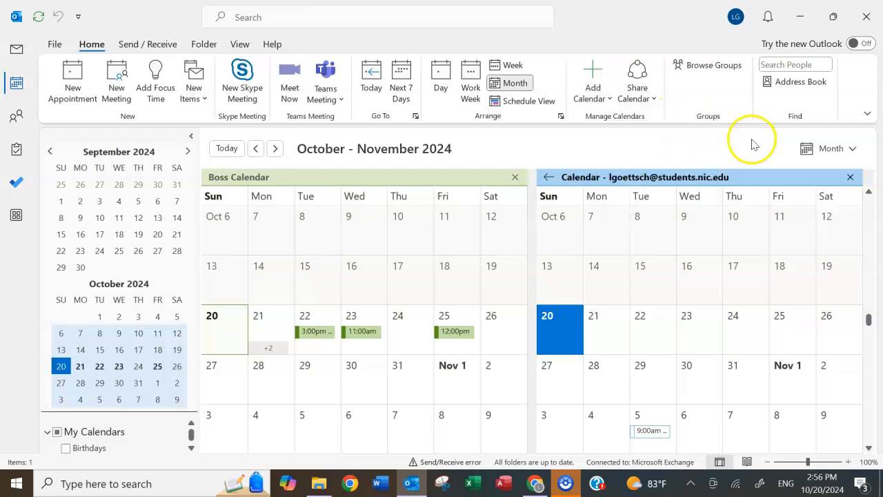